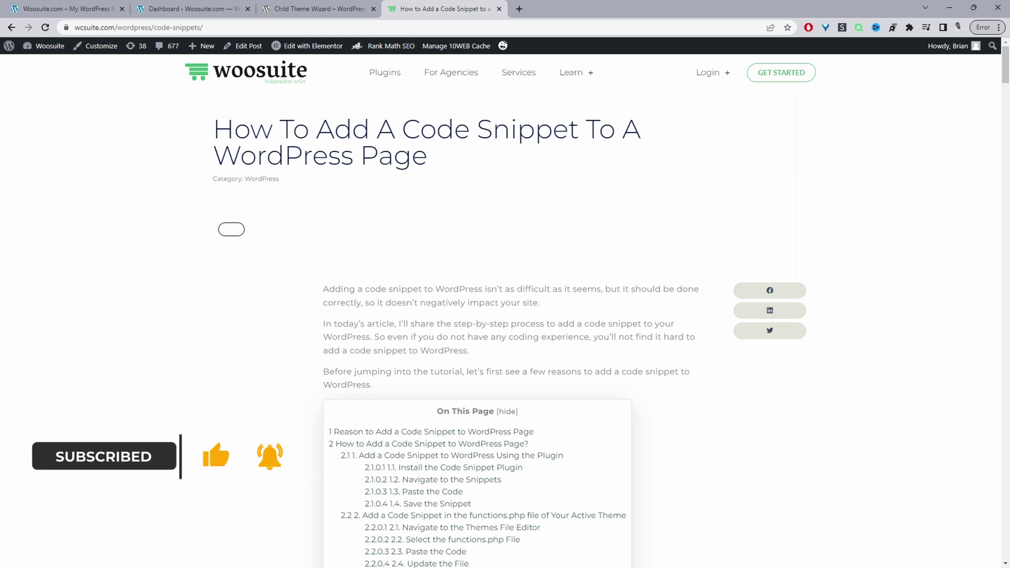
# - Jump to the guide's Code Snippets plugin section and copy the heading word 'Code'
pyautogui.click(413, 392)
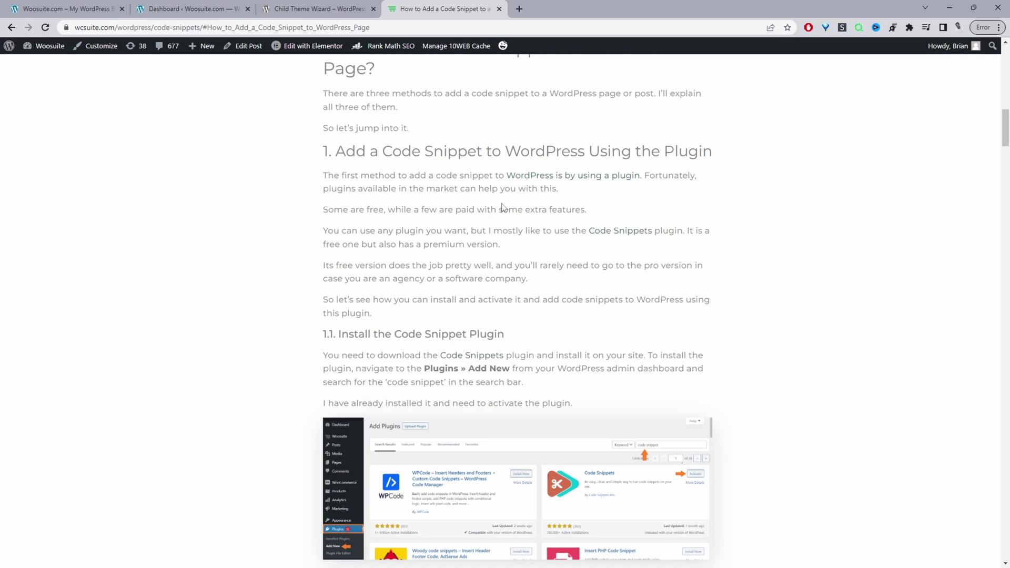
pyautogui.moveTo(382, 151); pyautogui.dragTo(421, 152)
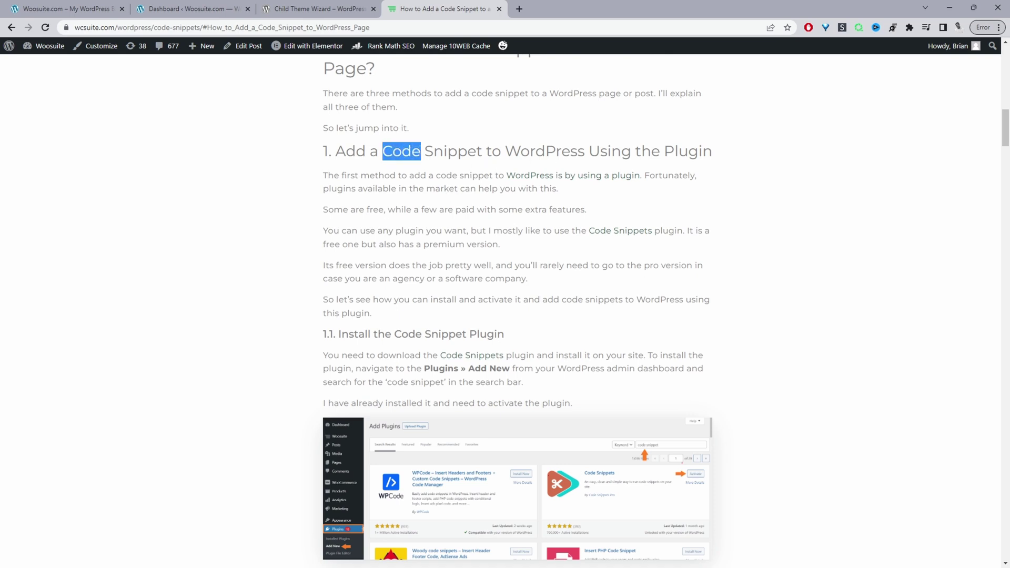
pyautogui.rightClick(406, 153)
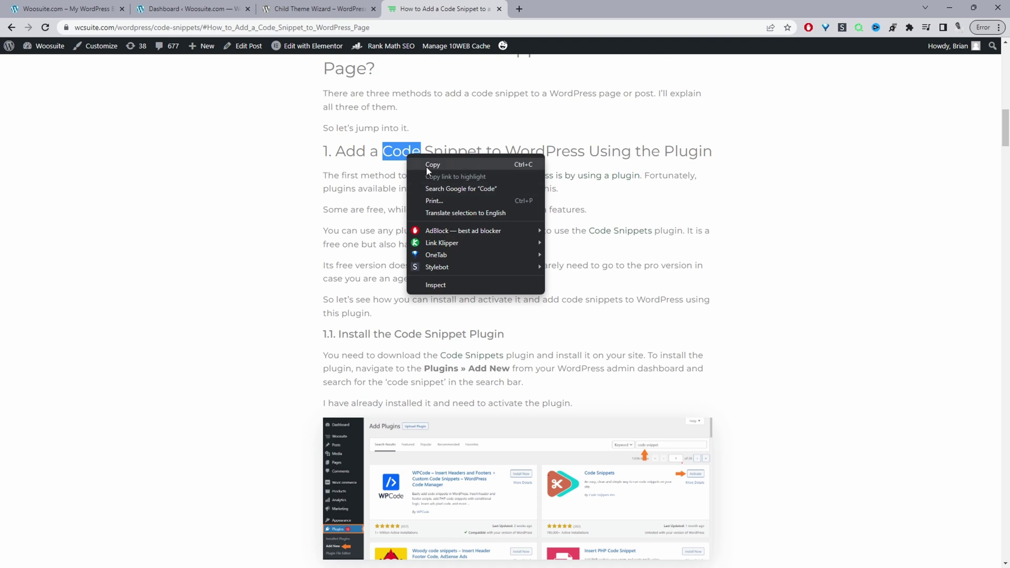
pyautogui.click(427, 167)
pyautogui.scroll(-2, 417, 199)
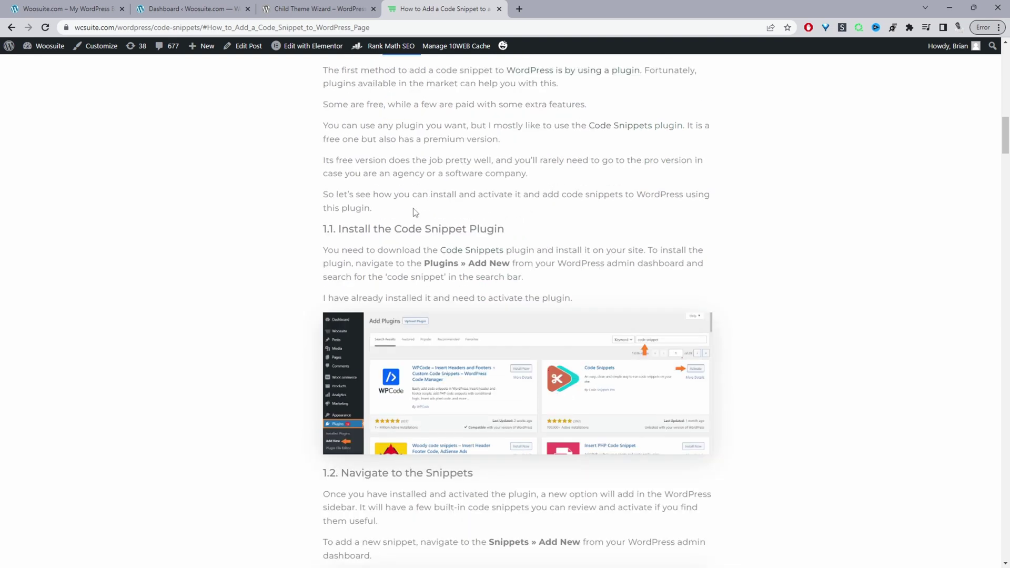
# - Search Plugins > Add New for 'Code' and activate the Code Snippets plugin
pyautogui.click(231, 9)
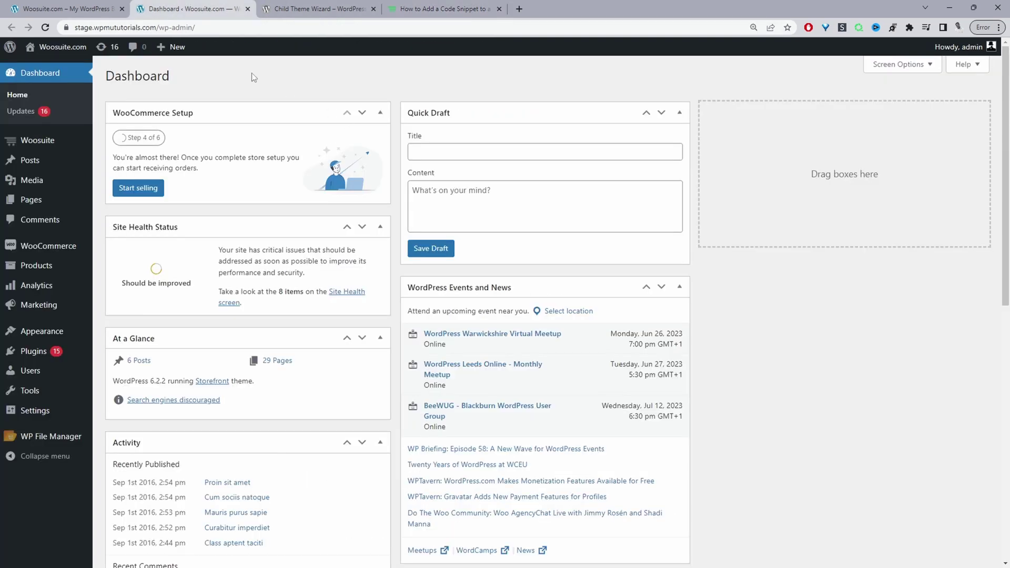
pyautogui.moveTo(34, 352)
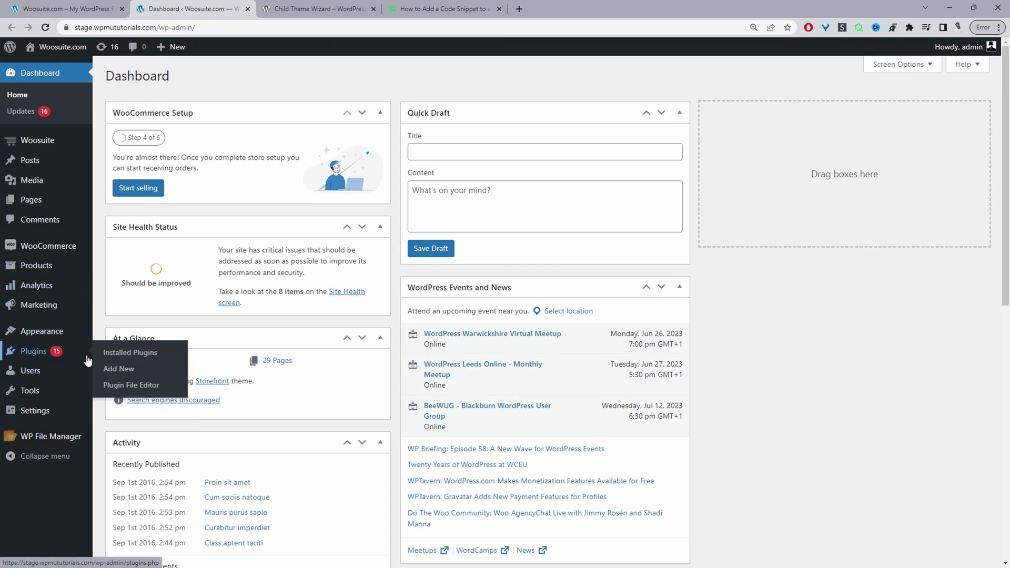
pyautogui.click(119, 370)
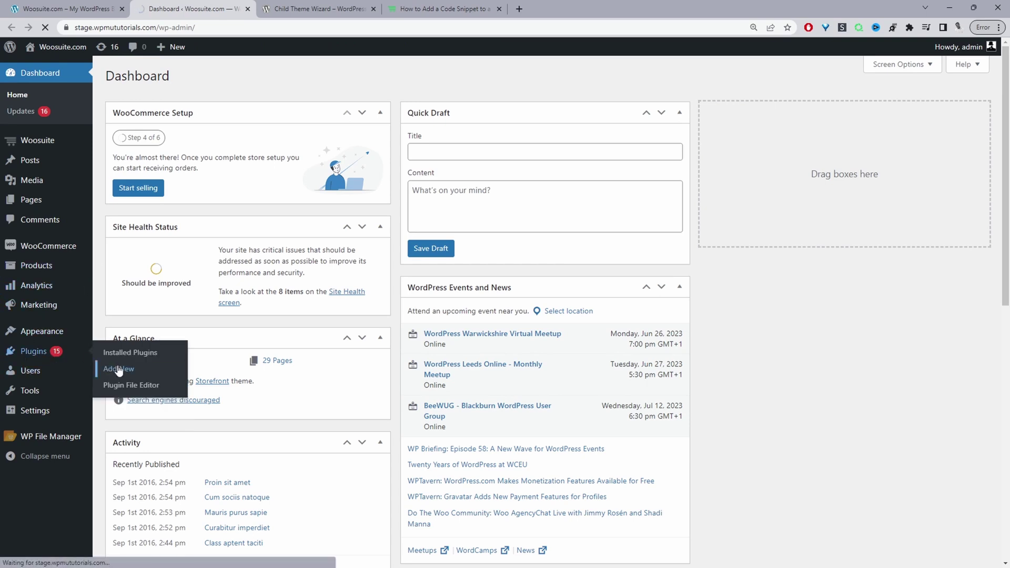
pyautogui.rightClick(848, 119)
pyautogui.click(868, 203)
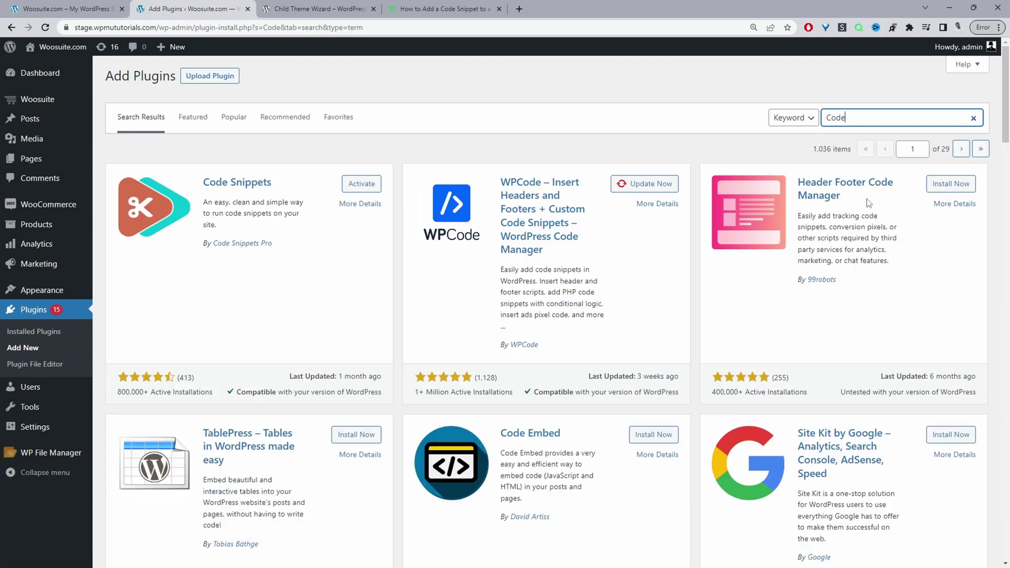
pyautogui.scroll(-2, 569, 347)
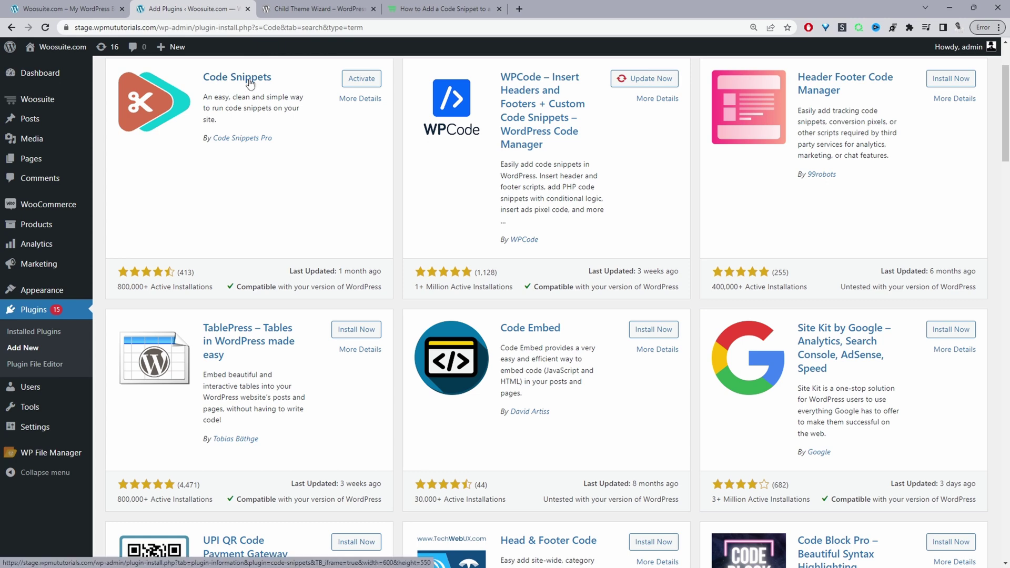
pyautogui.click(361, 79)
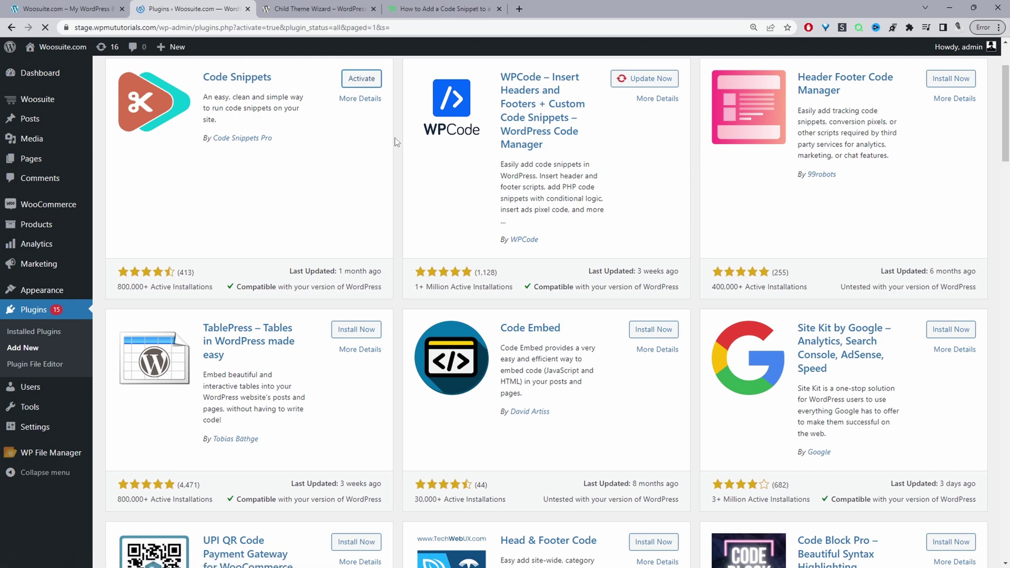
# - Browse the All Snippets list of 16 items, then start a new snippet
pyautogui.scroll(-1, 191, 279)
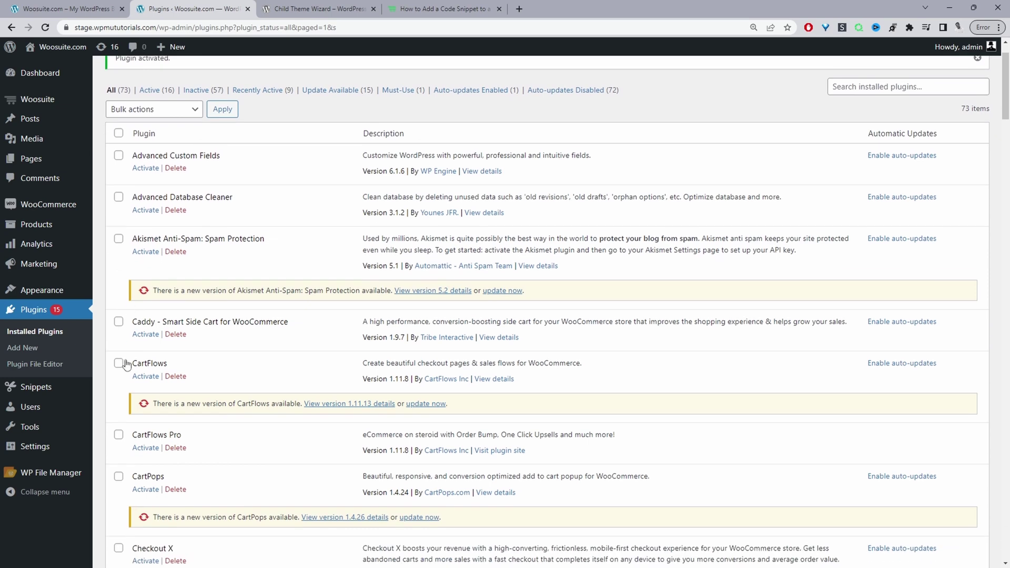
pyautogui.moveTo(62, 389)
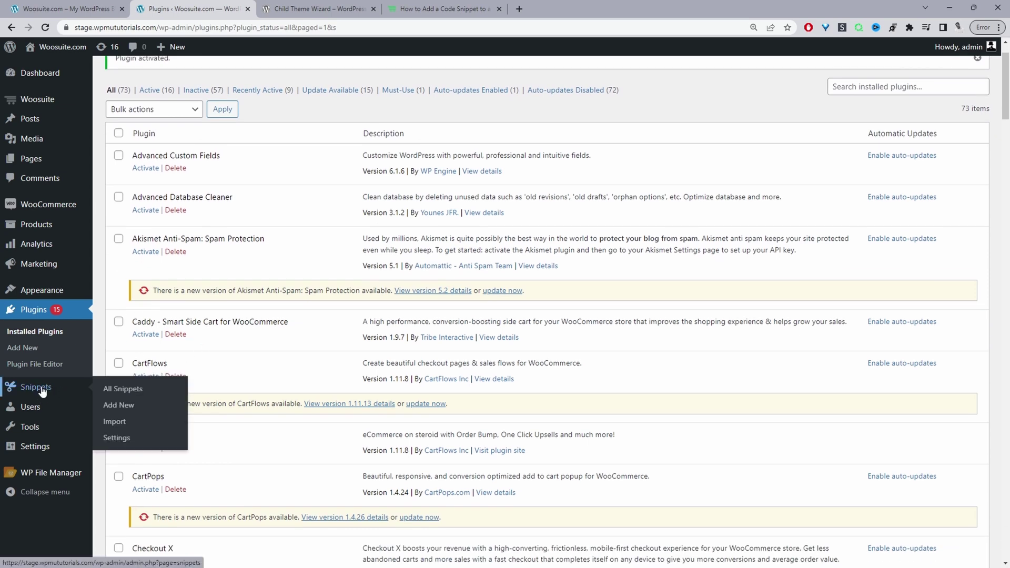
pyautogui.click(105, 389)
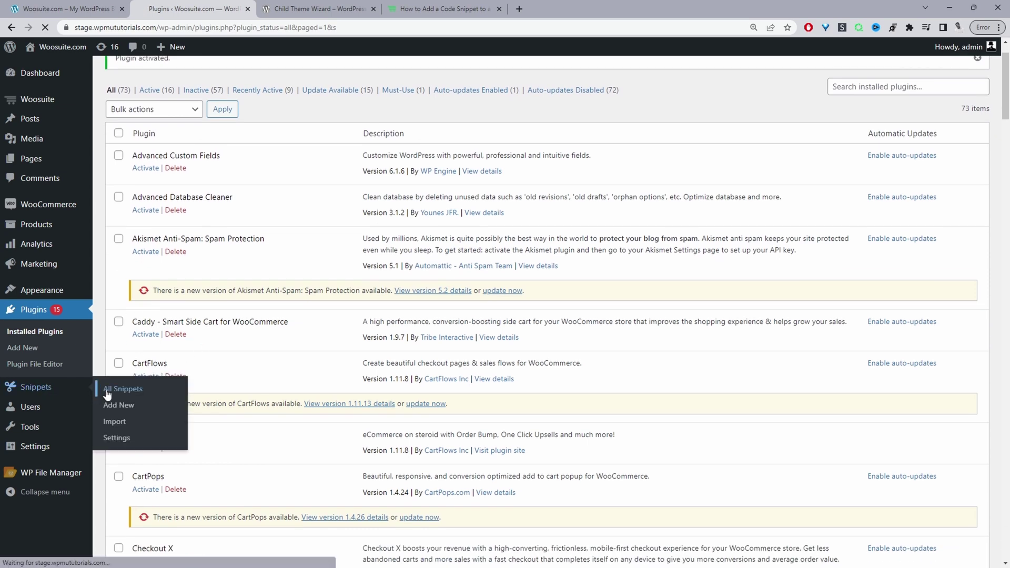
pyautogui.scroll(-7, 408, 368)
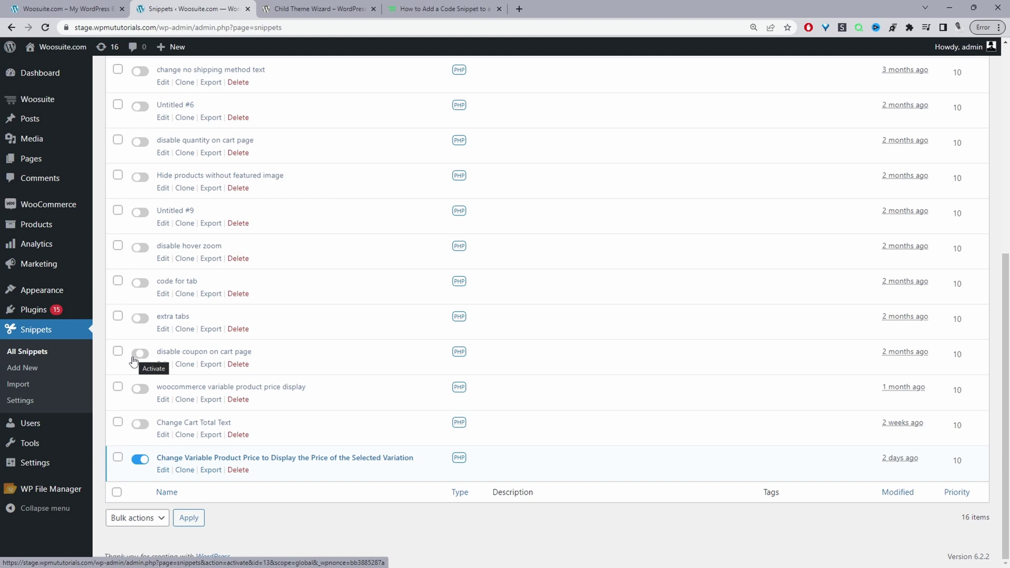
pyautogui.scroll(6, 327, 456)
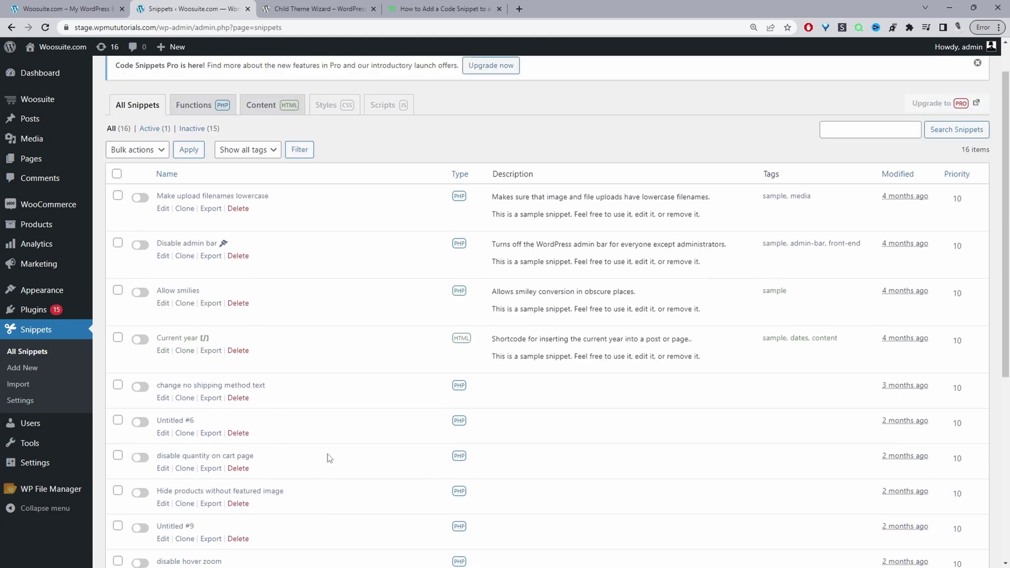
pyautogui.scroll(1, 326, 456)
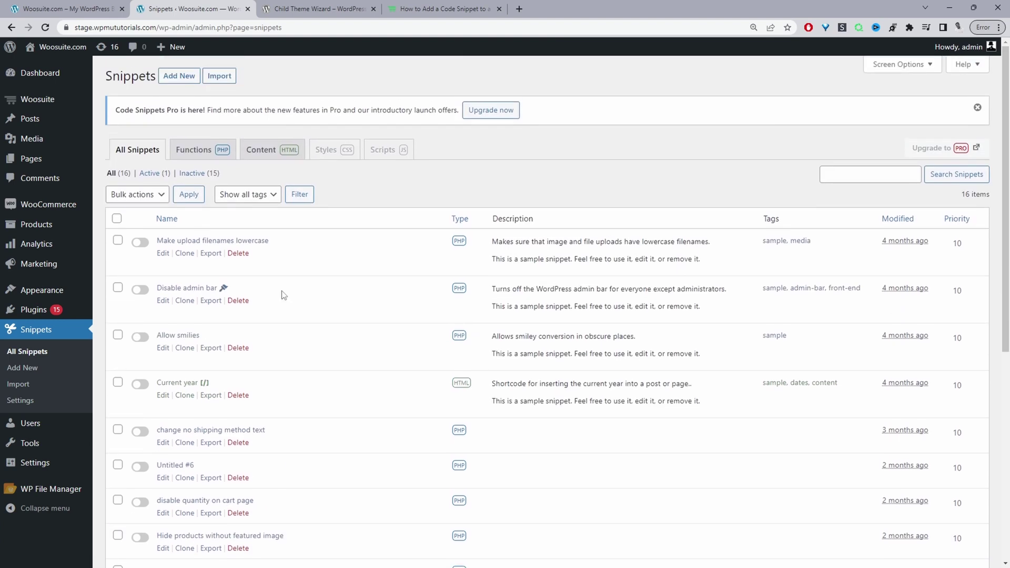
pyautogui.click(180, 77)
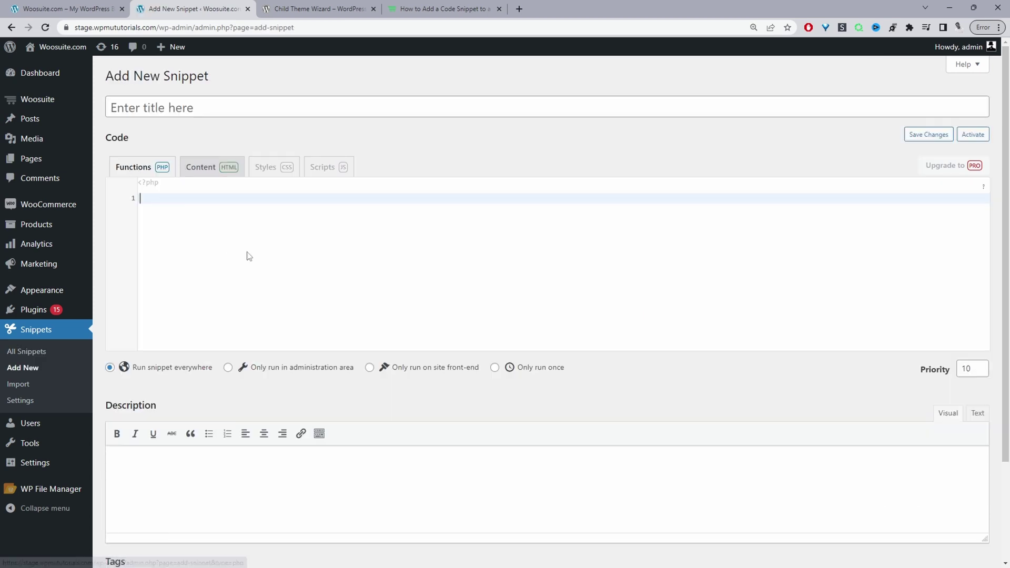
# - Switch the new snippet to Content and back to Functions, then focus its description editor
pyautogui.click(215, 168)
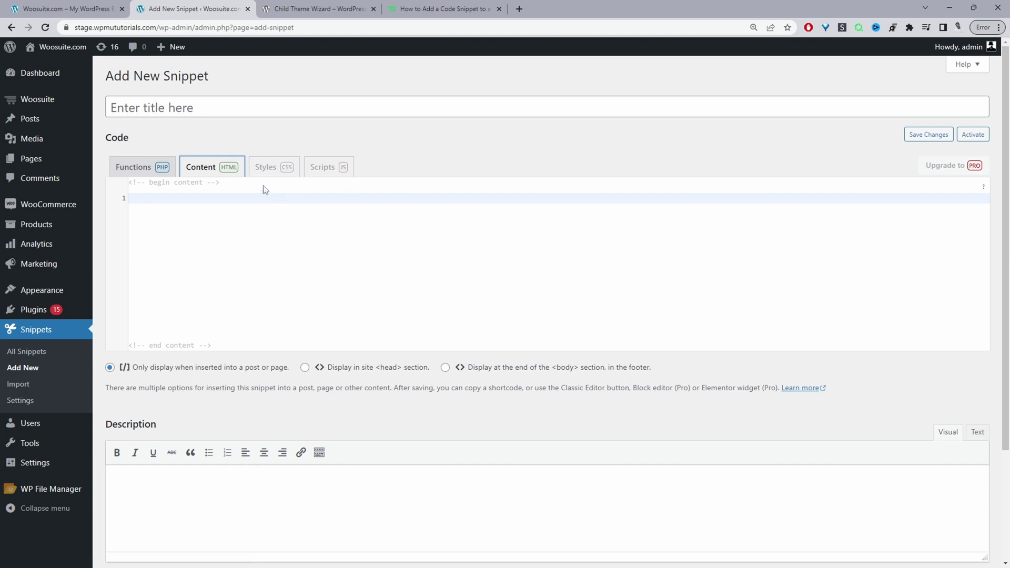
pyautogui.click(140, 170)
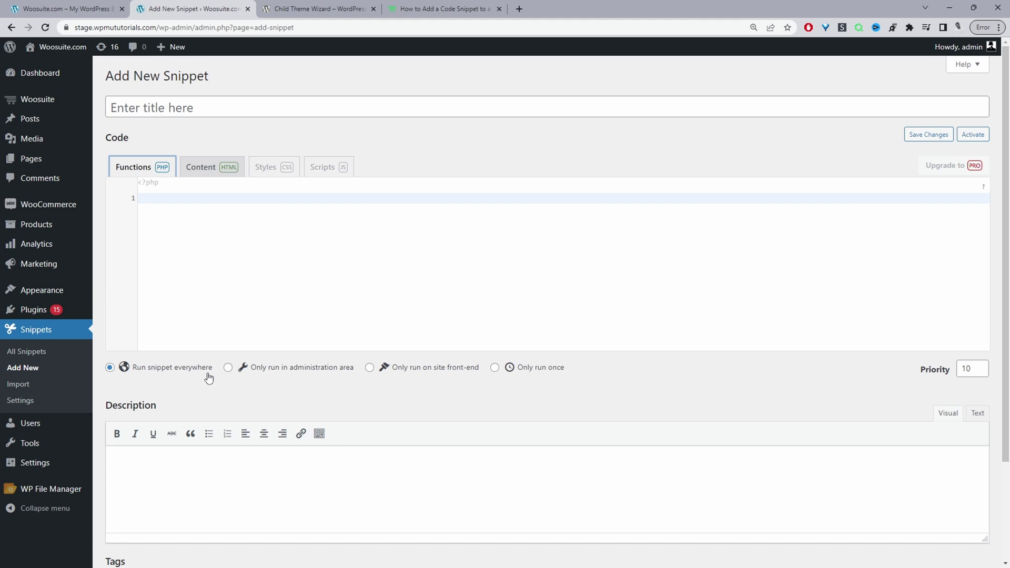
pyautogui.click(173, 375)
pyautogui.scroll(-2, 174, 389)
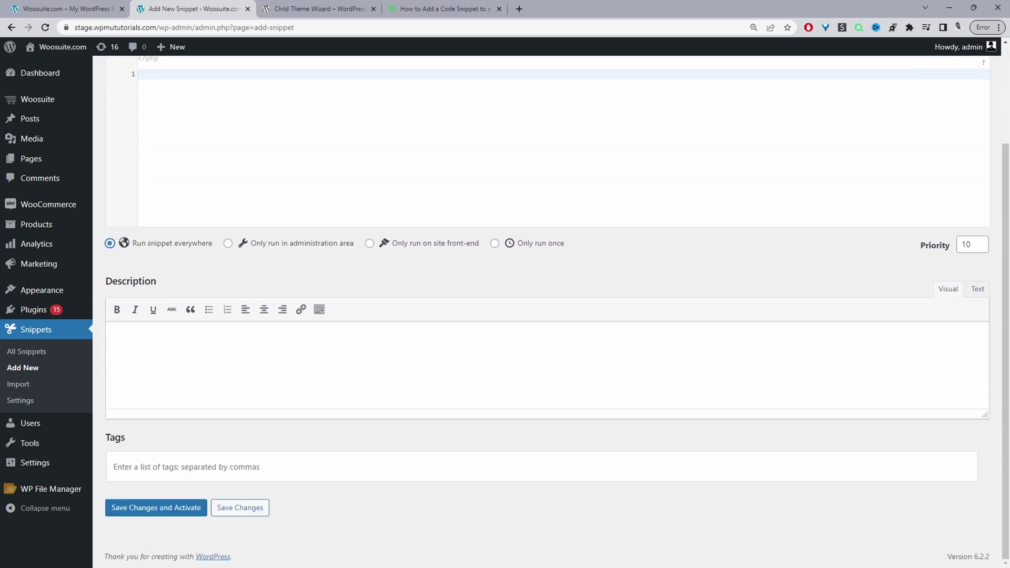
pyautogui.click(232, 355)
pyautogui.scroll(1, 289, 164)
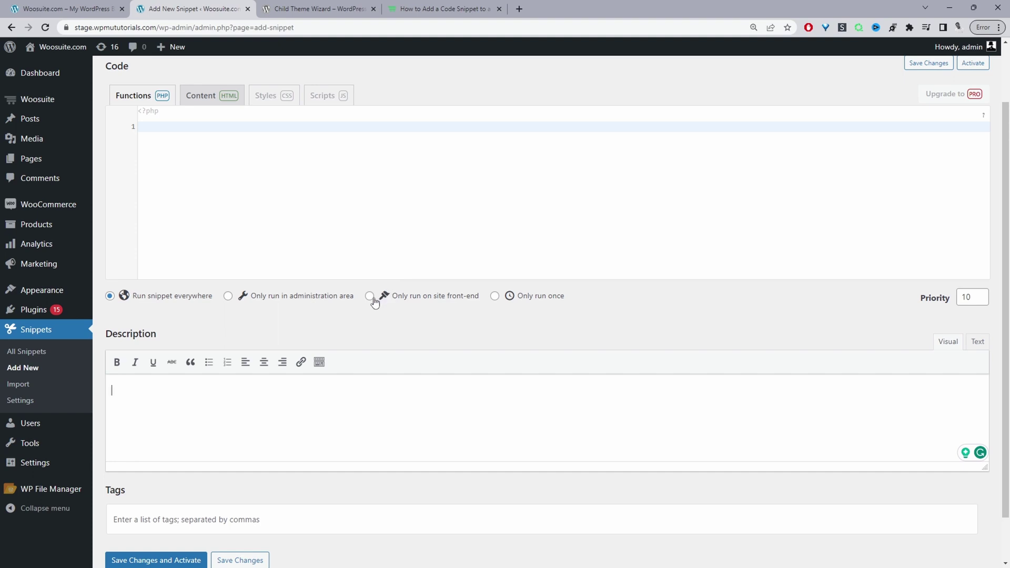
pyautogui.moveTo(51, 304)
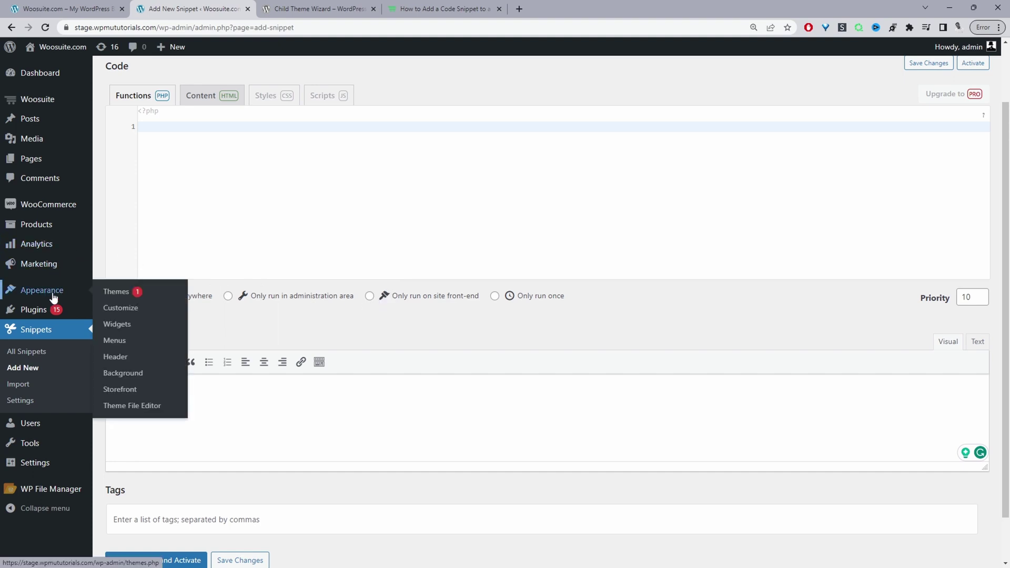
# - Open Storefront's functions.php in the Theme File Editor, keeping Storefront as the selected theme
pyautogui.click(132, 406)
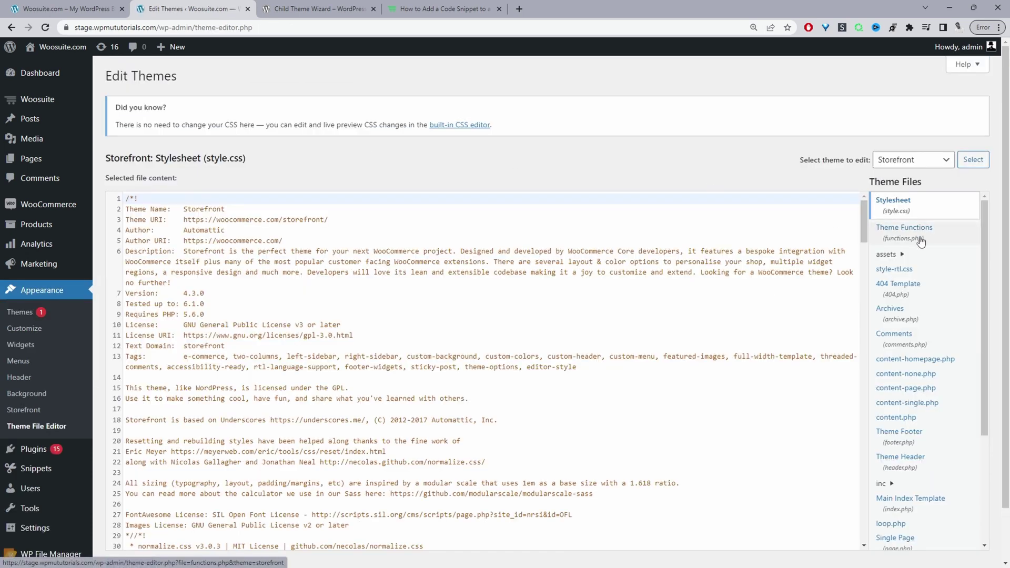
pyautogui.click(917, 162)
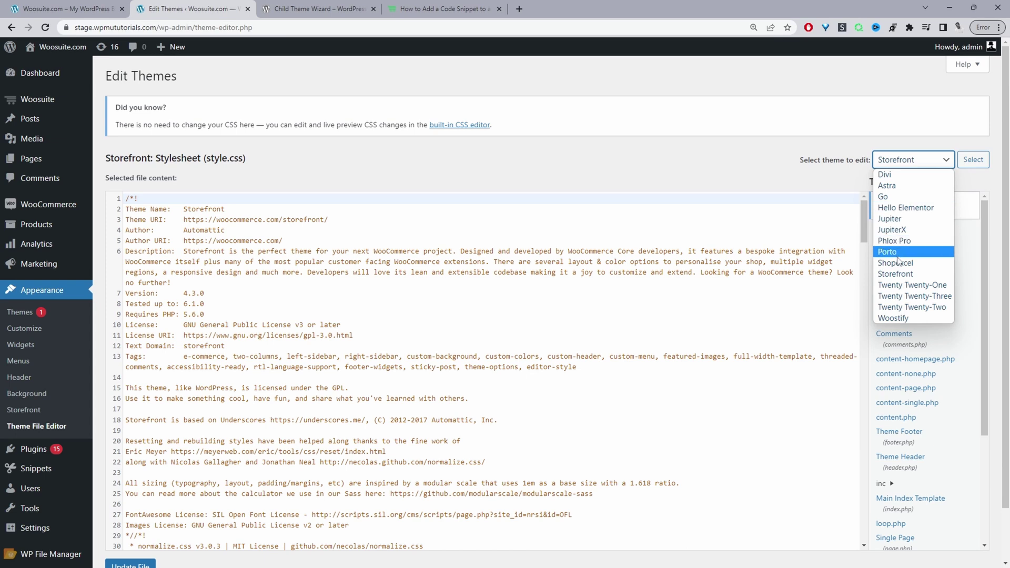
pyautogui.click(824, 181)
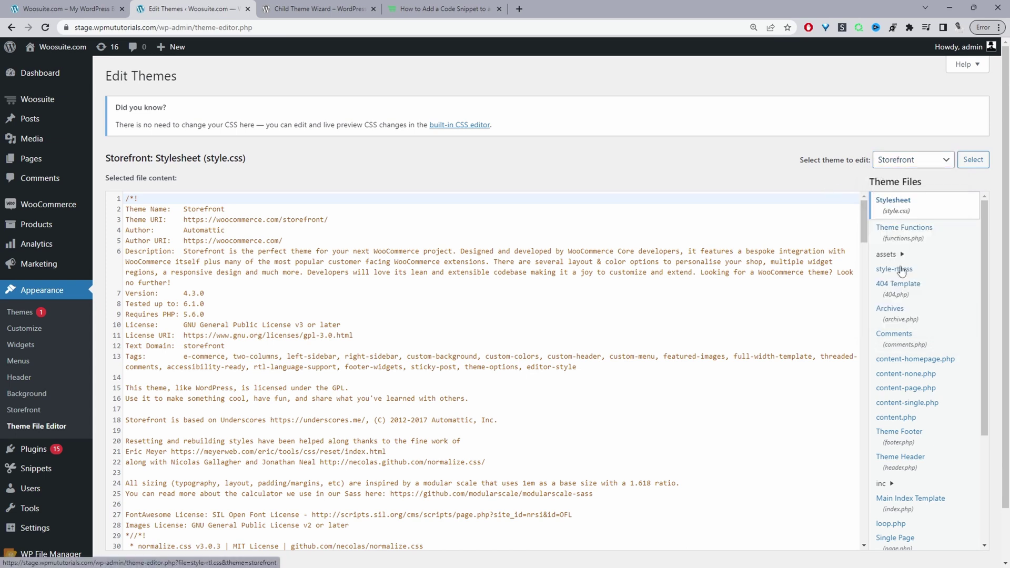
pyautogui.click(896, 244)
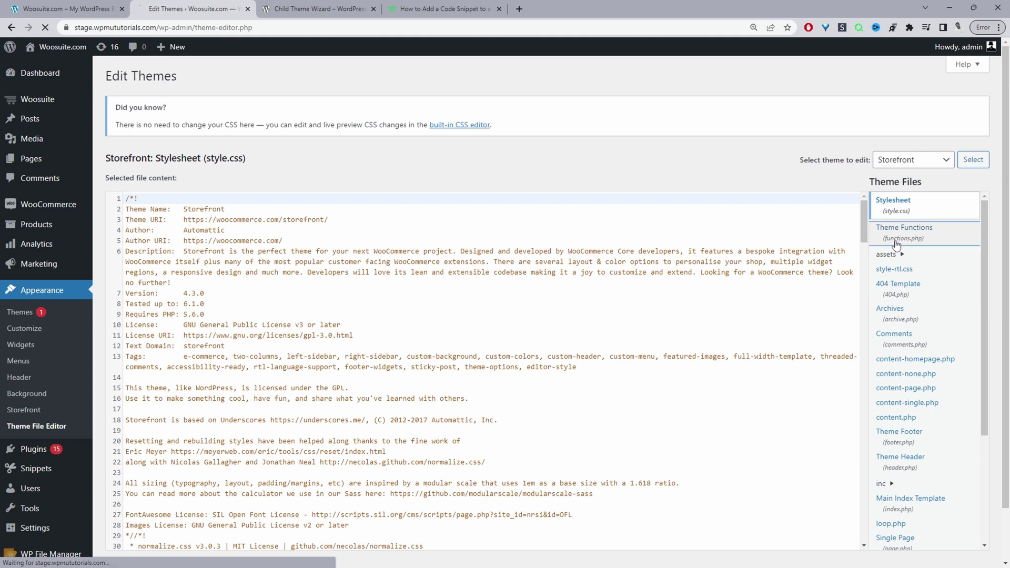
pyautogui.scroll(-1, 897, 244)
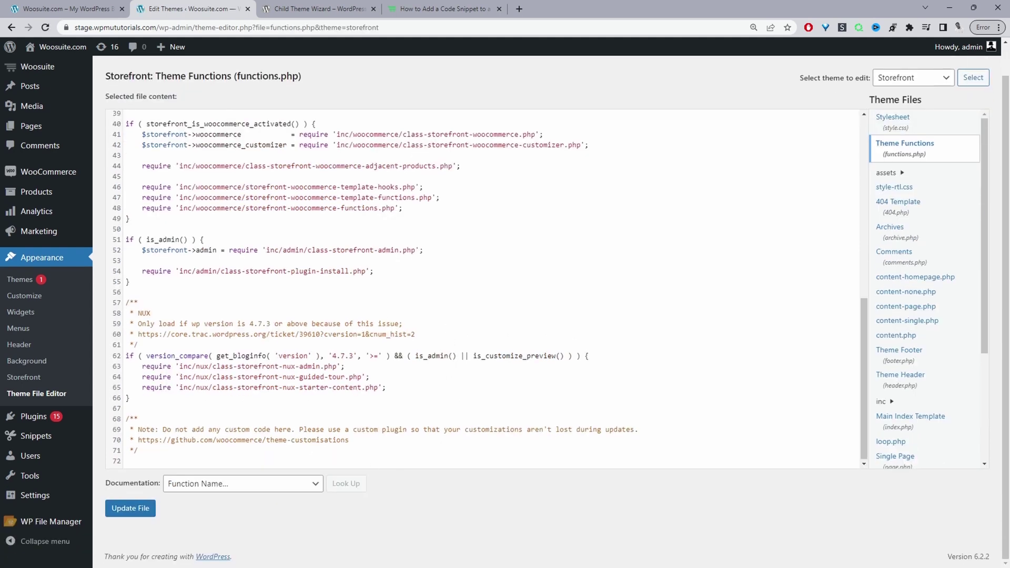
# - Add a '/* This code is for XYZ*/' comment line near the end of functions.php
pyautogui.click(156, 461)
pyautogui.press('Return')
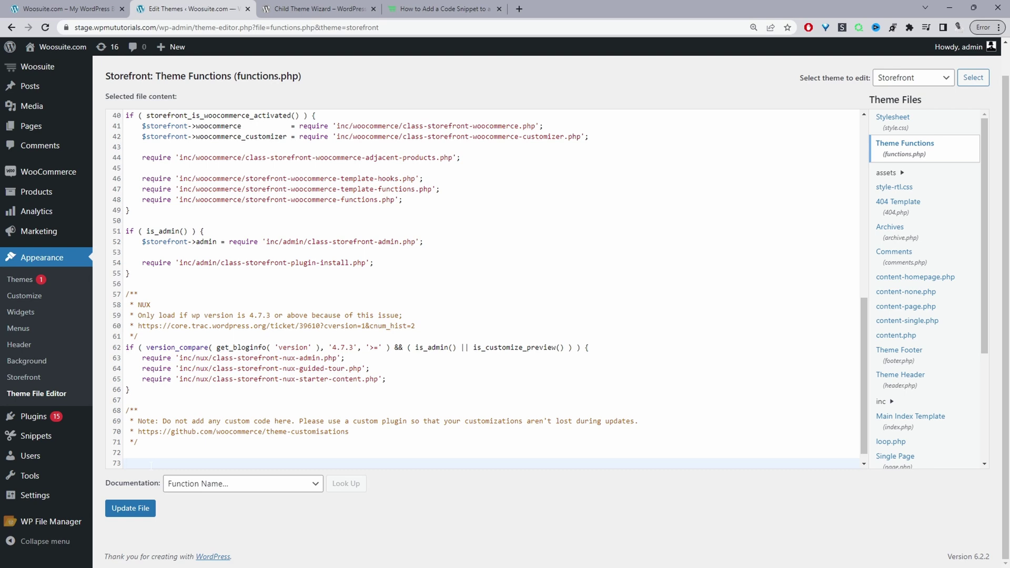
pyautogui.press('Up')
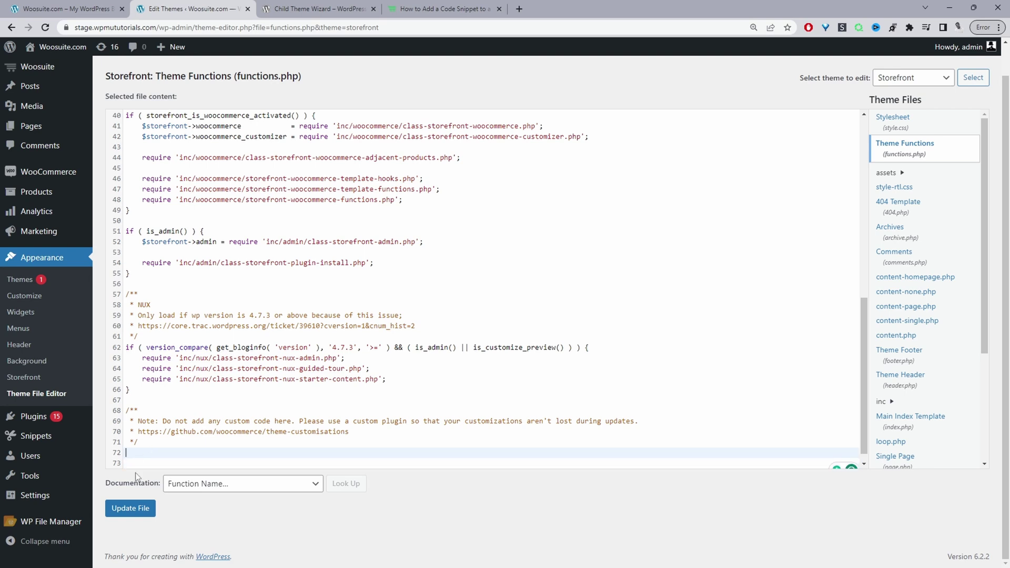
pyautogui.write('/')
pyautogui.press('Return')
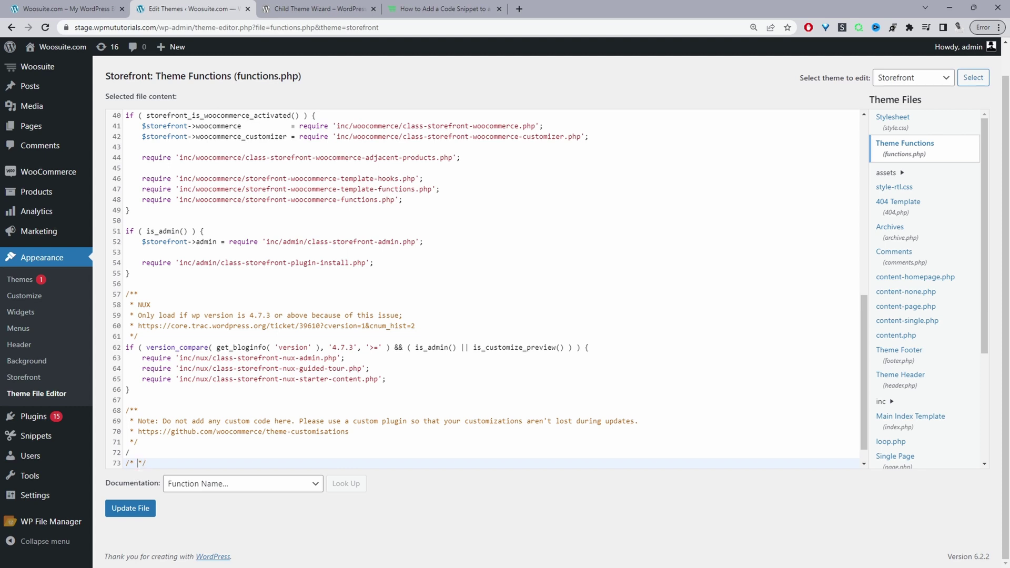
pyautogui.write('This code is for XYZ')
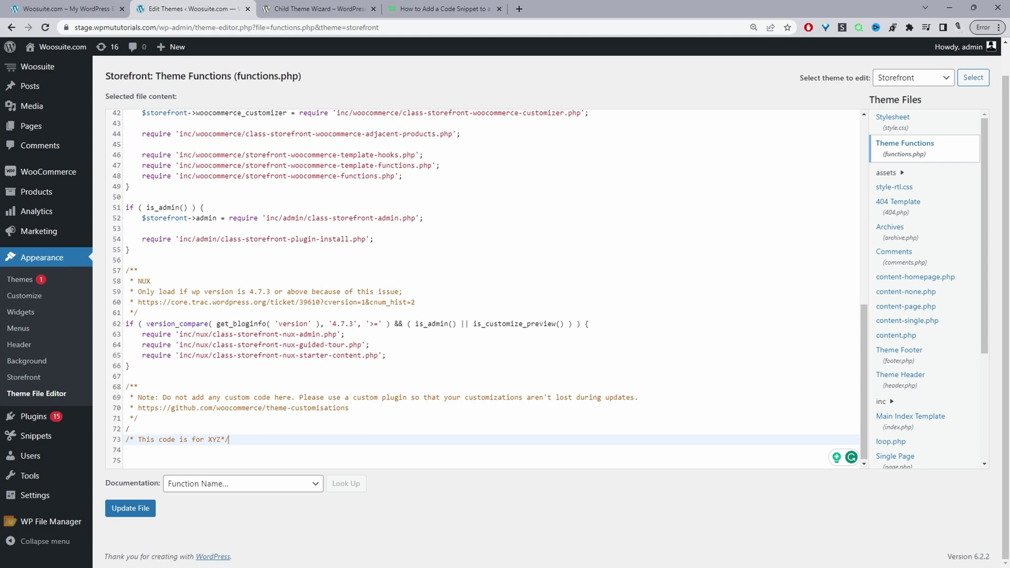
# - Type the test text 'fffgdgsdsd' on line 75 below the comment
pyautogui.click(142, 460)
pyautogui.write('fffgdgsdsd')
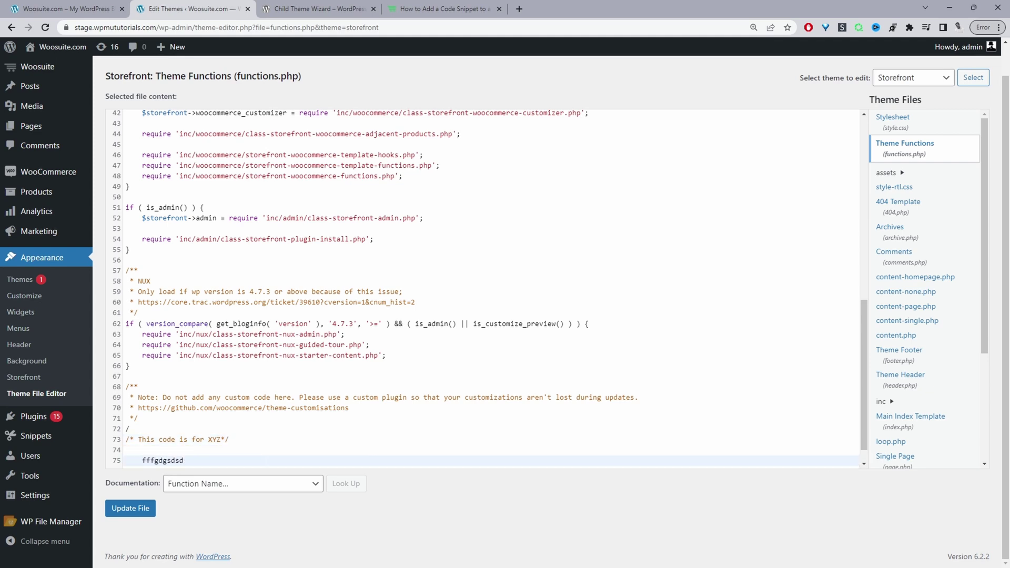
pyautogui.hotkey('shift', 'Home')
pyautogui.hotkey('shift', 'Home')
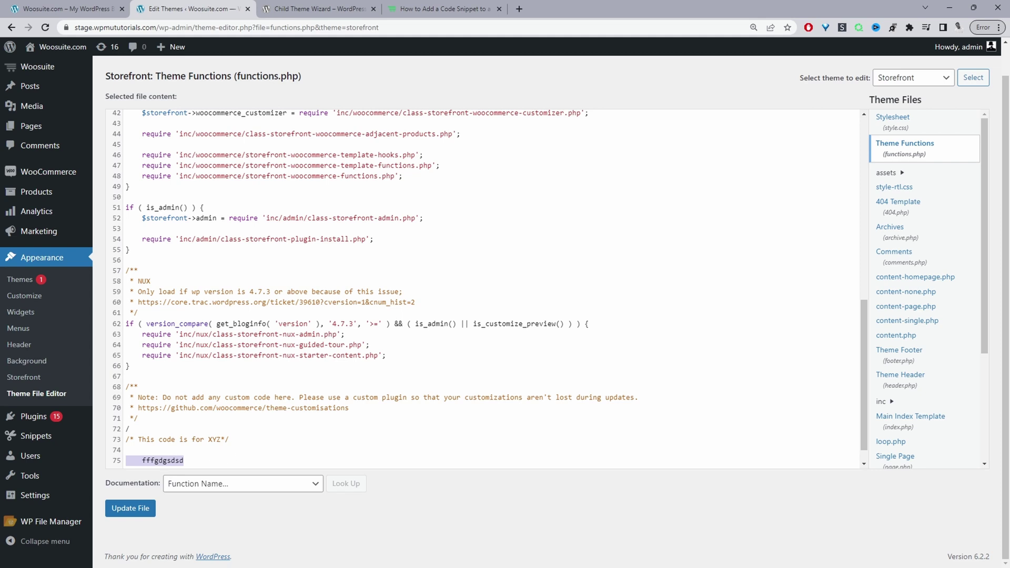
pyautogui.hotkey('shift', 'Up')
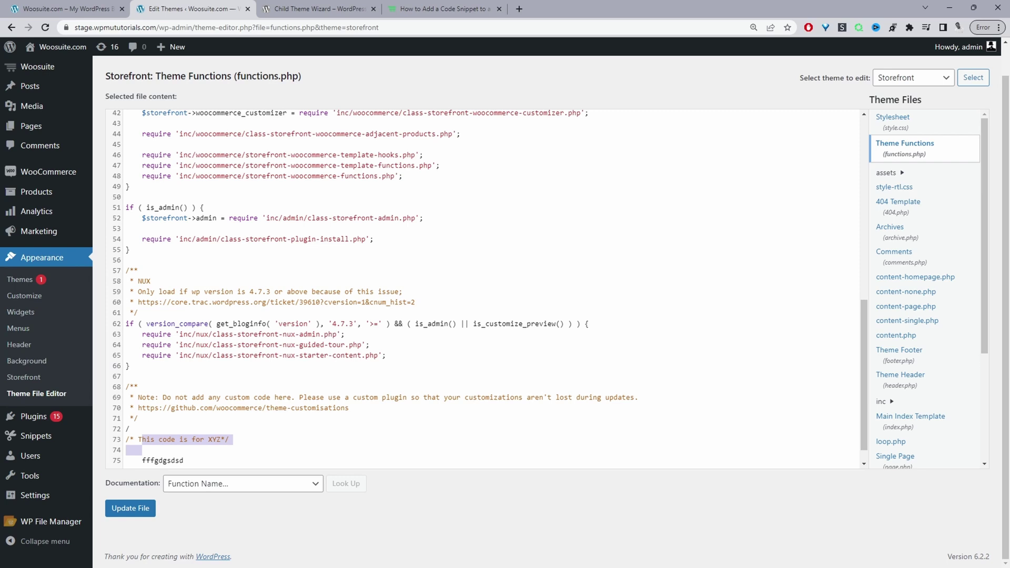
pyautogui.click(183, 460)
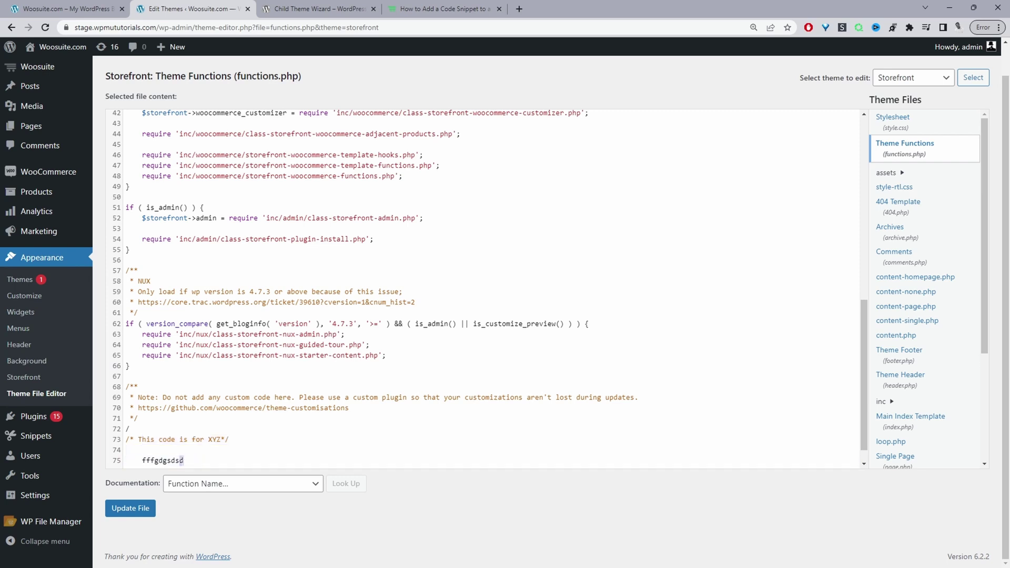
# - Delete the XYZ comment and 'fffgdgsdsd' test text from the end of functions.php
pyautogui.hotkey('shift', 'Up')
pyautogui.hotkey('shift', 'Up')
pyautogui.hotkey('shift', 'Up')
pyautogui.hotkey('shift', 'Home')
pyautogui.press('BackSpace')
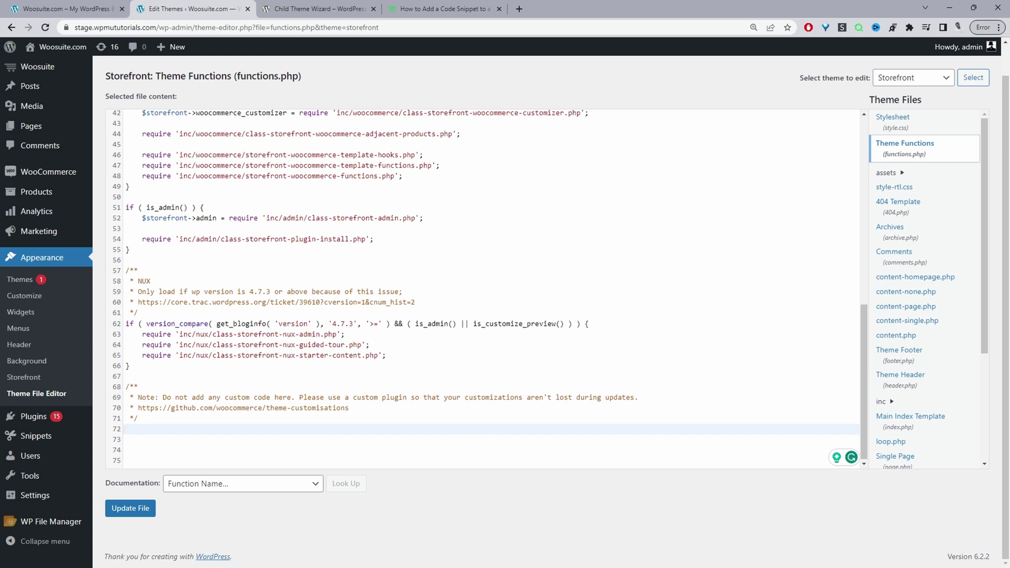
# - Copy the 'Child Theme Wizard' name from the wordpress.org plugin page and return to the editor
pyautogui.click(314, 9)
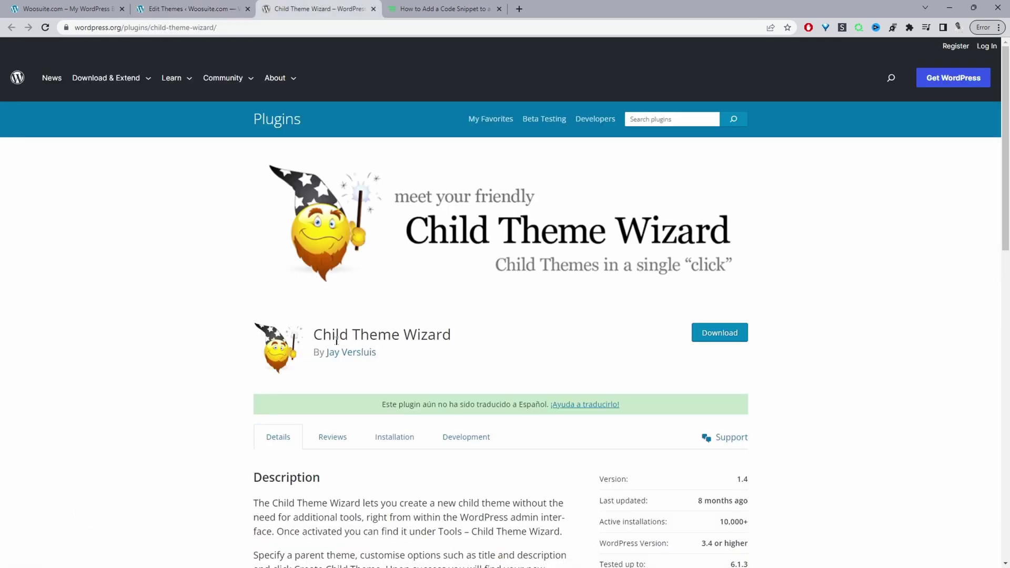
pyautogui.moveTo(314, 341); pyautogui.dragTo(469, 339)
pyautogui.hotkey('ctrl', 'c')
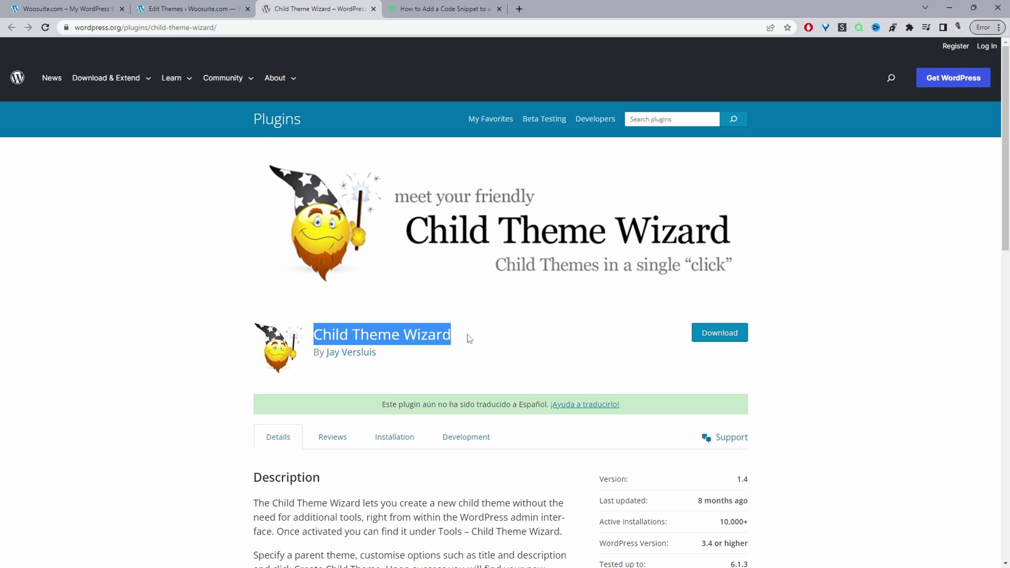
pyautogui.click(190, 8)
# - Search Add New Plugins for 'Child Theme Wizard', then install and activate it
pyautogui.moveTo(61, 419)
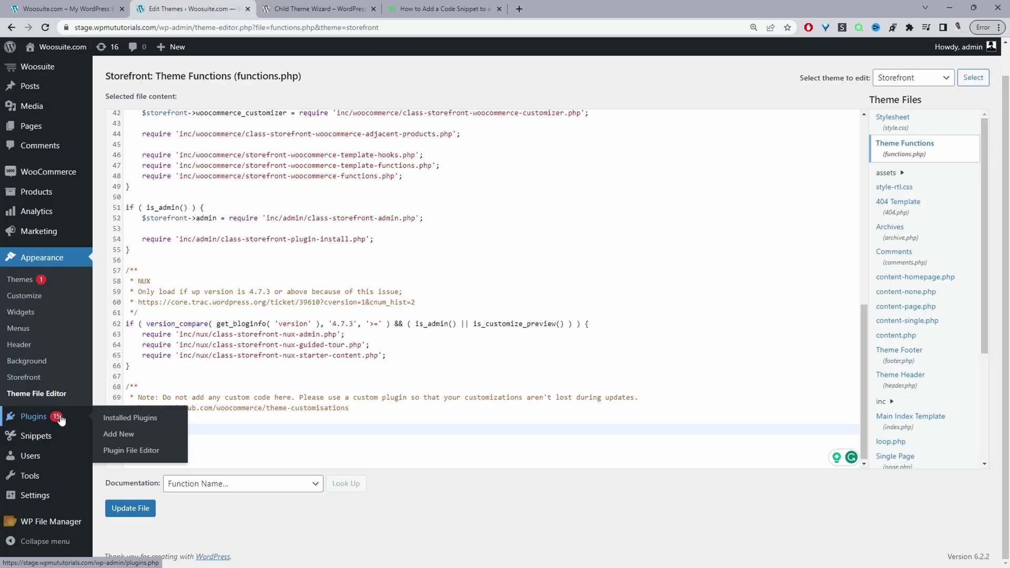
pyautogui.click(116, 437)
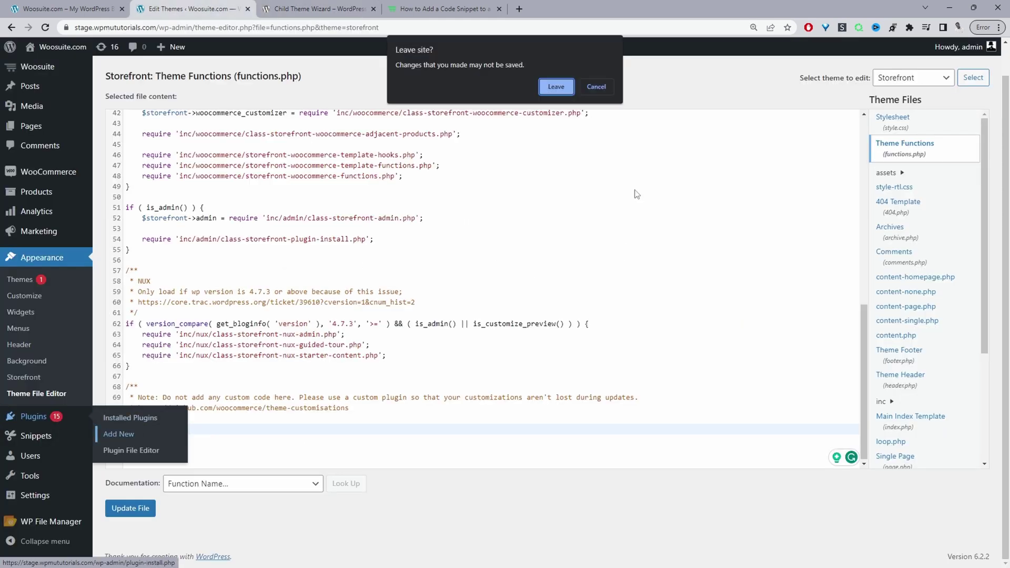
pyautogui.click(554, 86)
pyautogui.click(890, 117)
pyautogui.hotkey('ctrl', 'v')
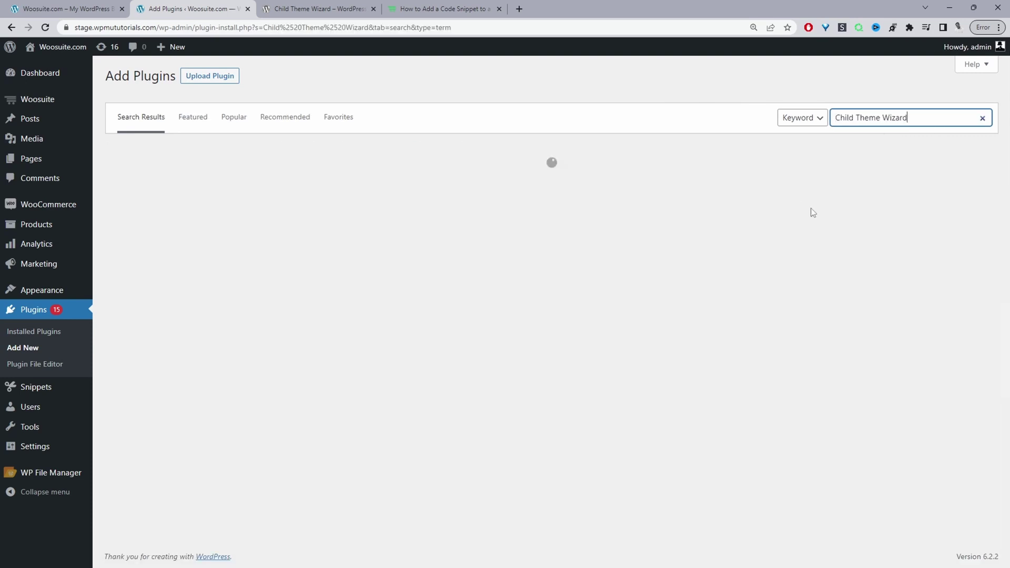
pyautogui.click(336, 184)
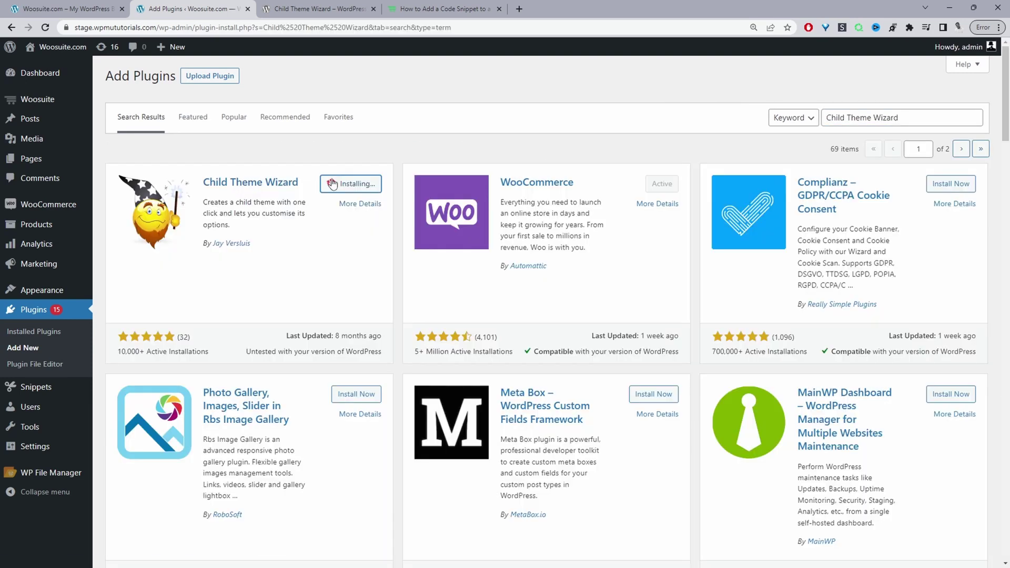
pyautogui.click(358, 184)
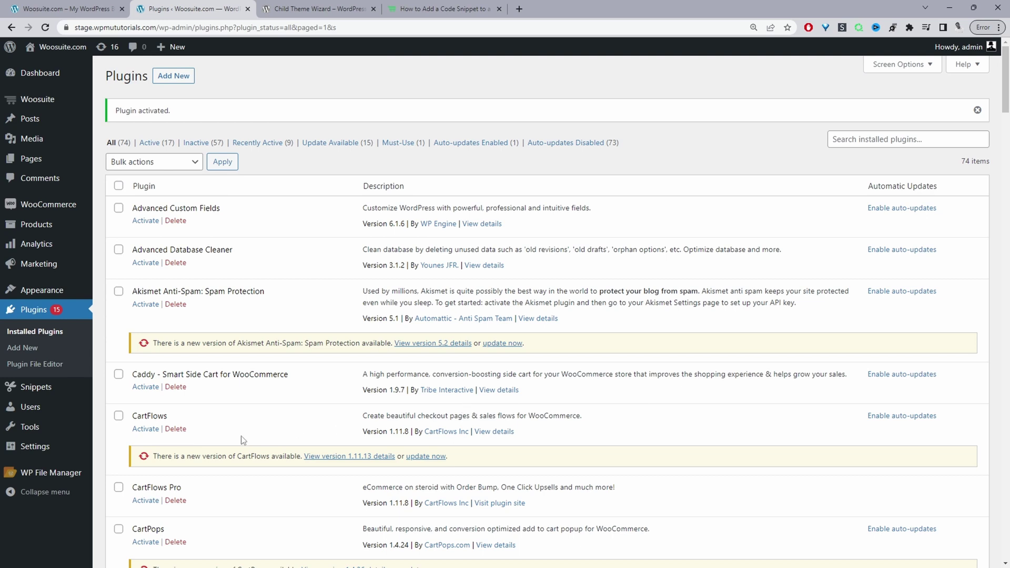
# - In Child Theme Wizard, keep Storefront as parent, title 'Storefront Child', describe 'My awesome theme'
pyautogui.moveTo(27, 434)
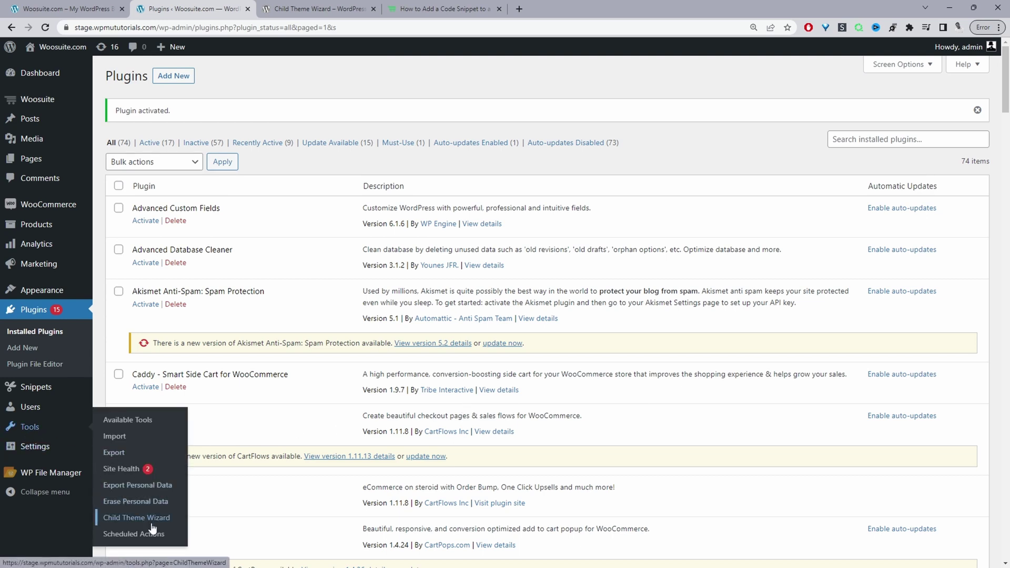
pyautogui.click(135, 518)
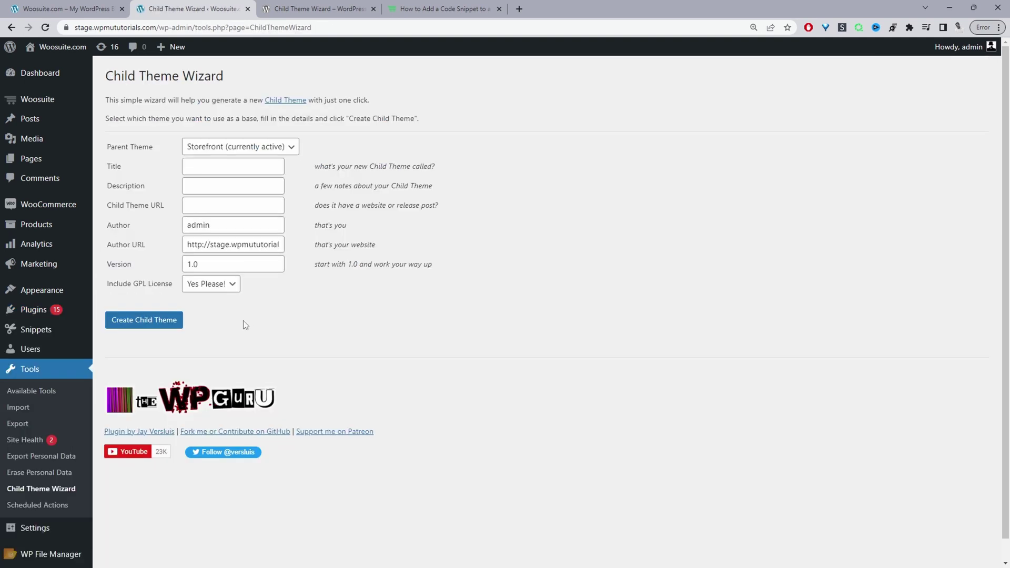
pyautogui.click(248, 147)
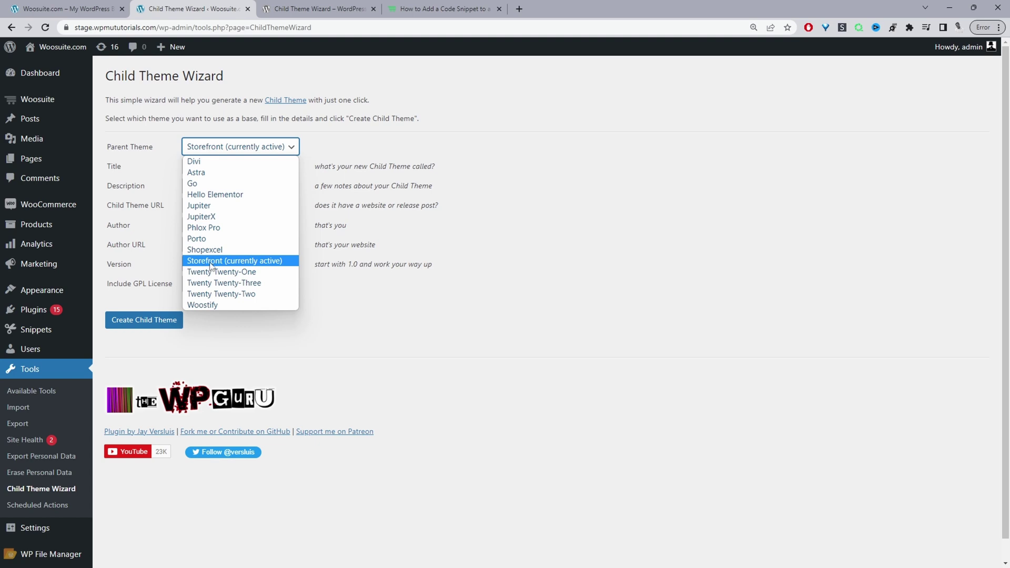
pyautogui.press('Tab')
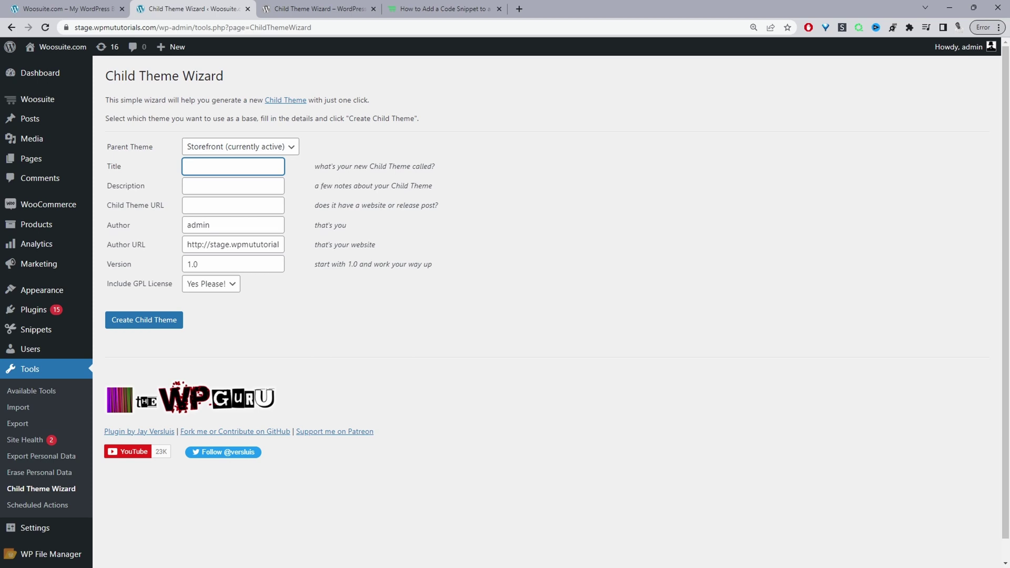
pyautogui.write('Storefront Child')
pyautogui.click(238, 188)
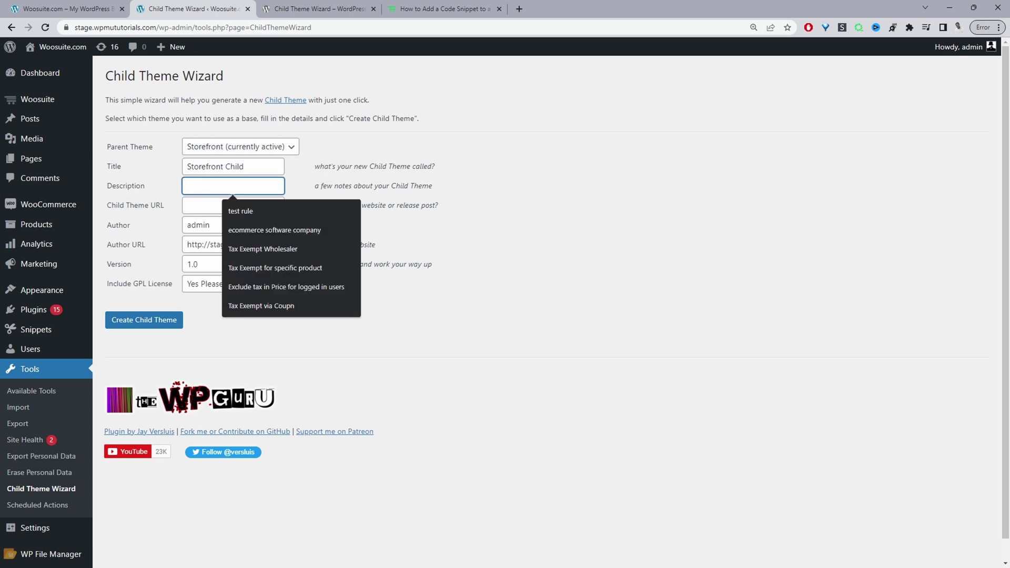
pyautogui.write('My awesome theme')
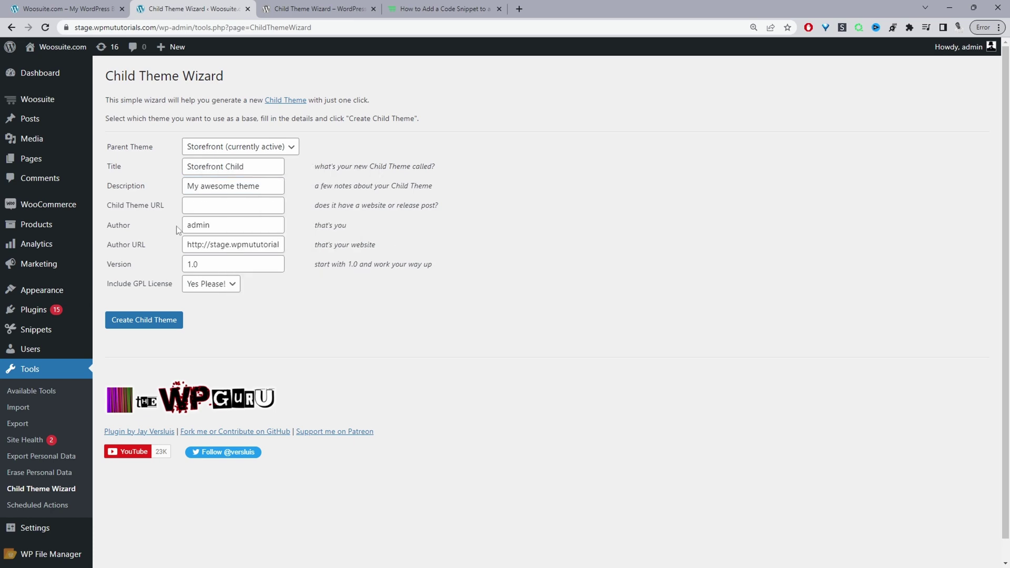
# - Fill the child theme URL with the site address, enter the author name, and create the theme
pyautogui.press('Tab')
pyautogui.press('Down')
pyautogui.press('Down')
pyautogui.press('Return')
pyautogui.press('Tab')
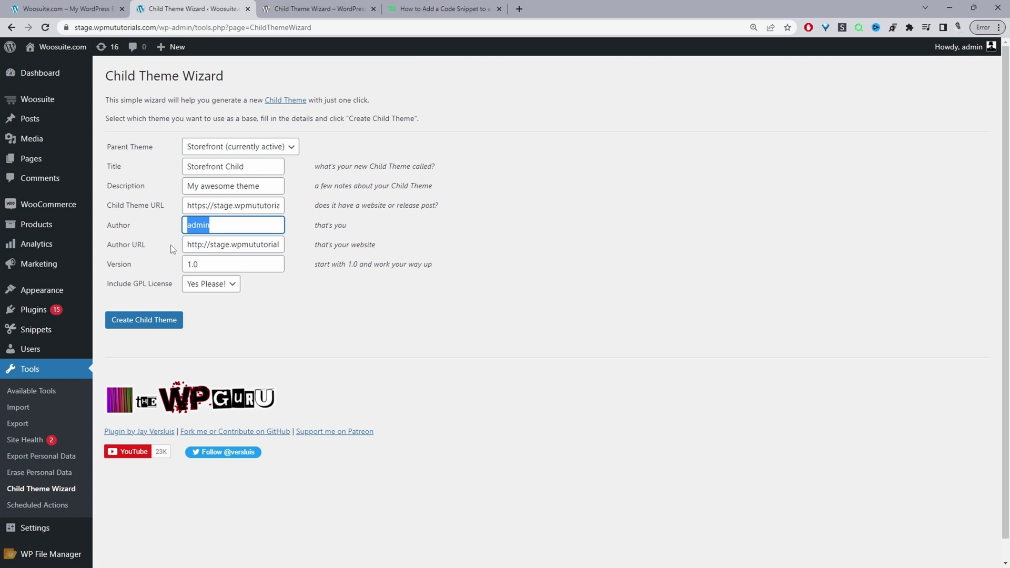
pyautogui.write('Brian')
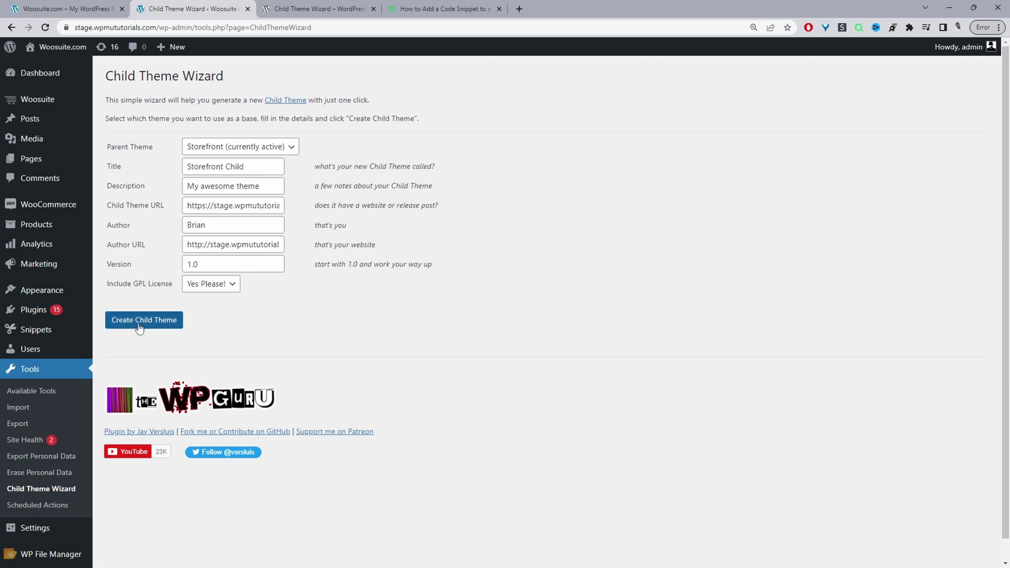
pyautogui.click(137, 330)
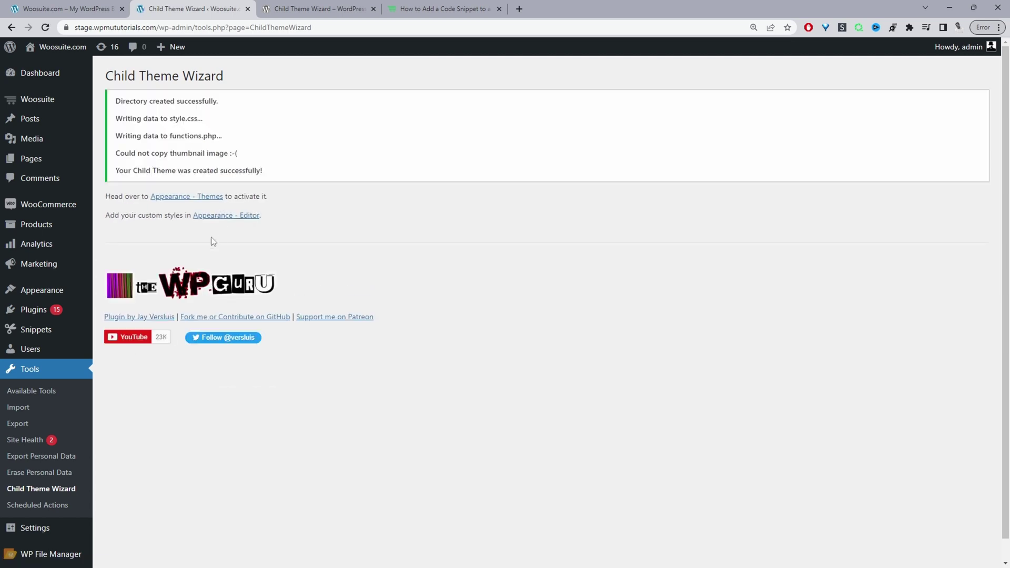
# - Activate the Storefront Child theme and confirm the live shop loads in a new tab
pyautogui.moveTo(77, 293)
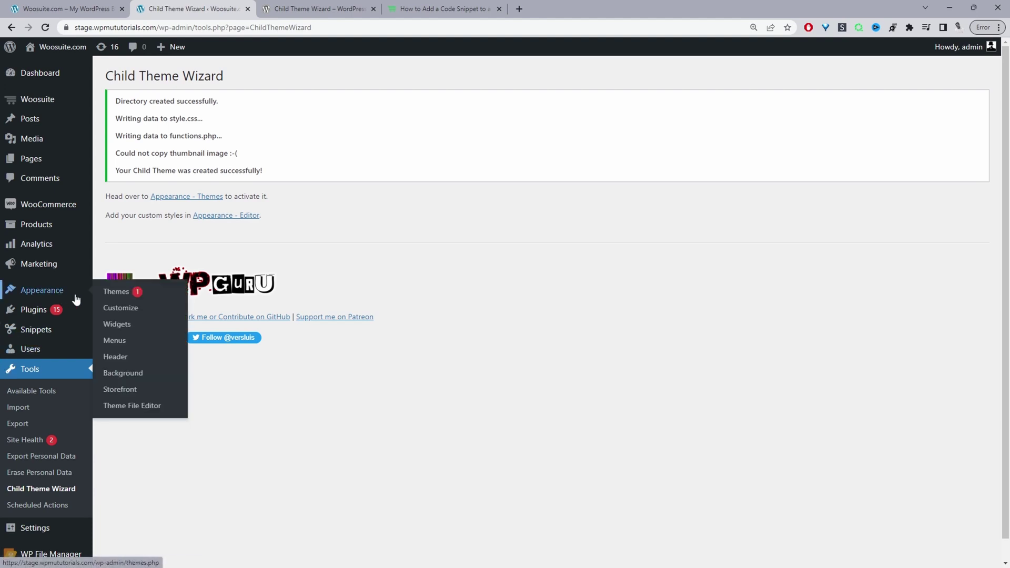
pyautogui.click(120, 301)
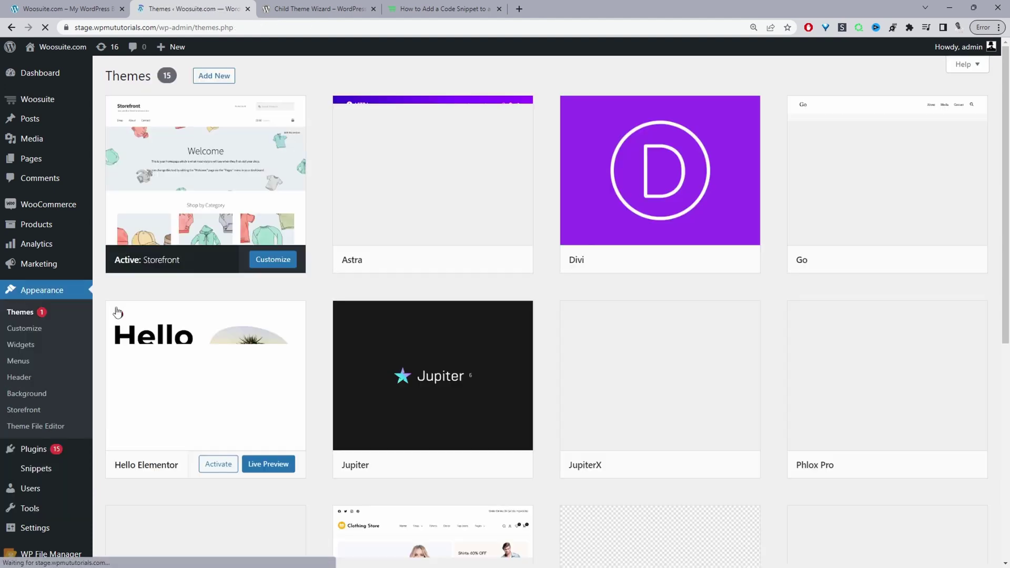
pyautogui.scroll(-7, 647, 273)
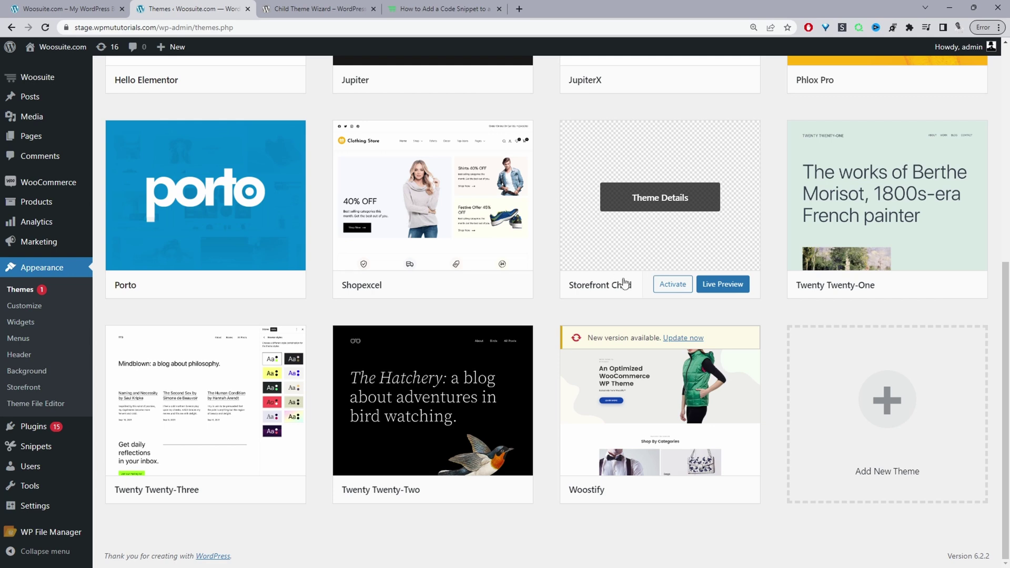
pyautogui.click(668, 291)
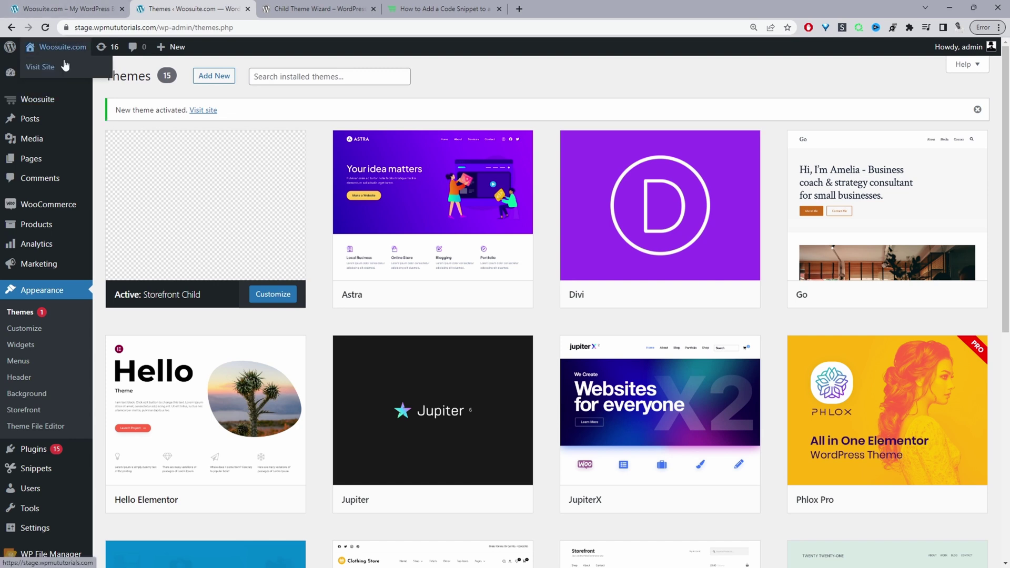
pyautogui.middleClick(64, 67)
pyautogui.click(315, 9)
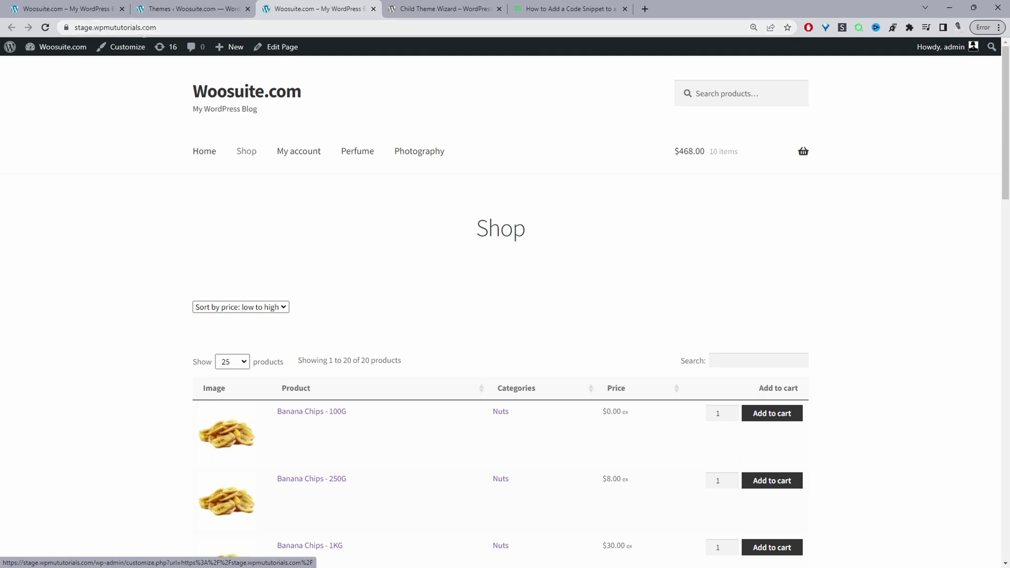
pyautogui.click(163, 11)
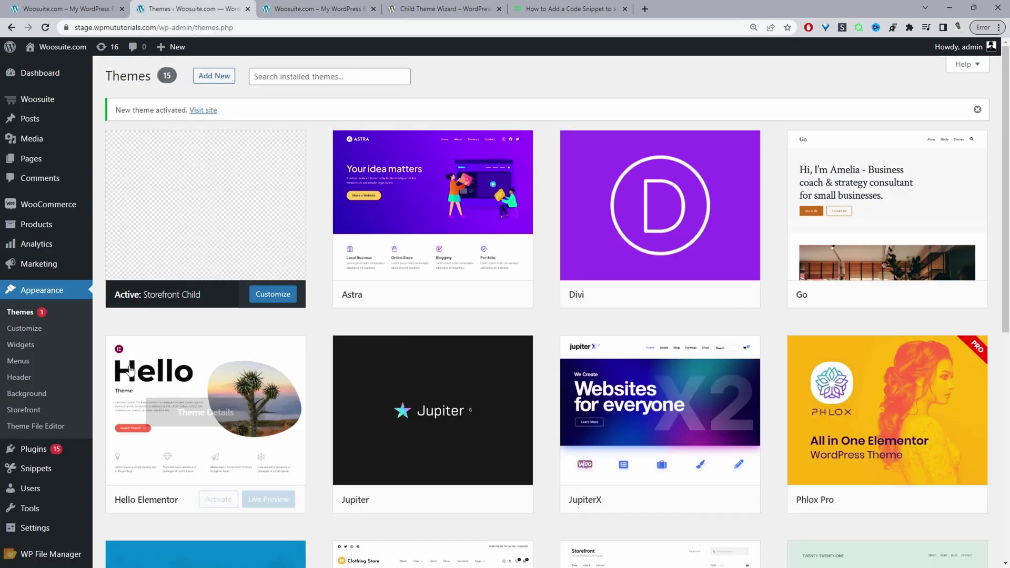
pyautogui.click(56, 428)
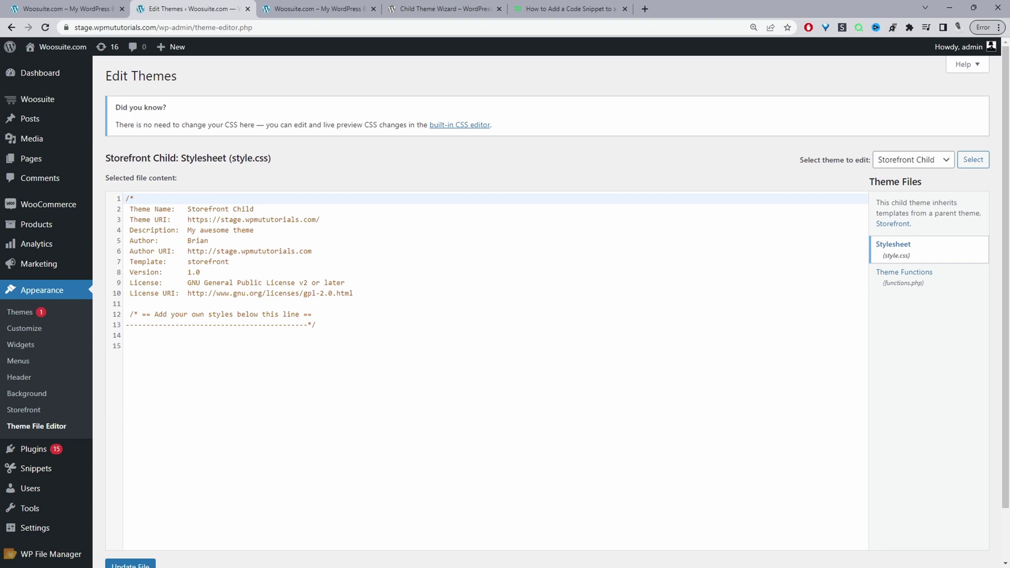
pyautogui.click(913, 284)
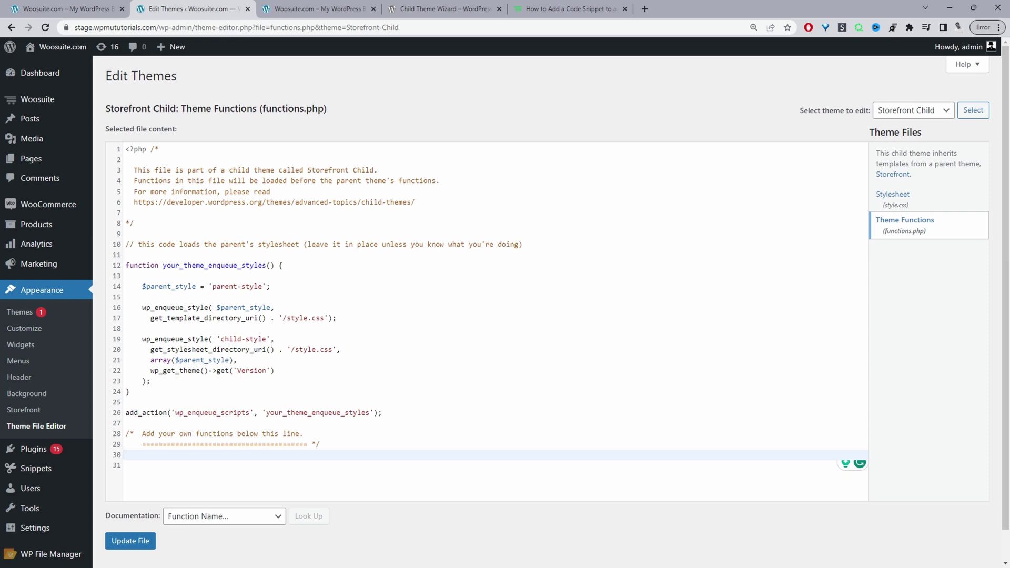
pyautogui.moveTo(542, 4)
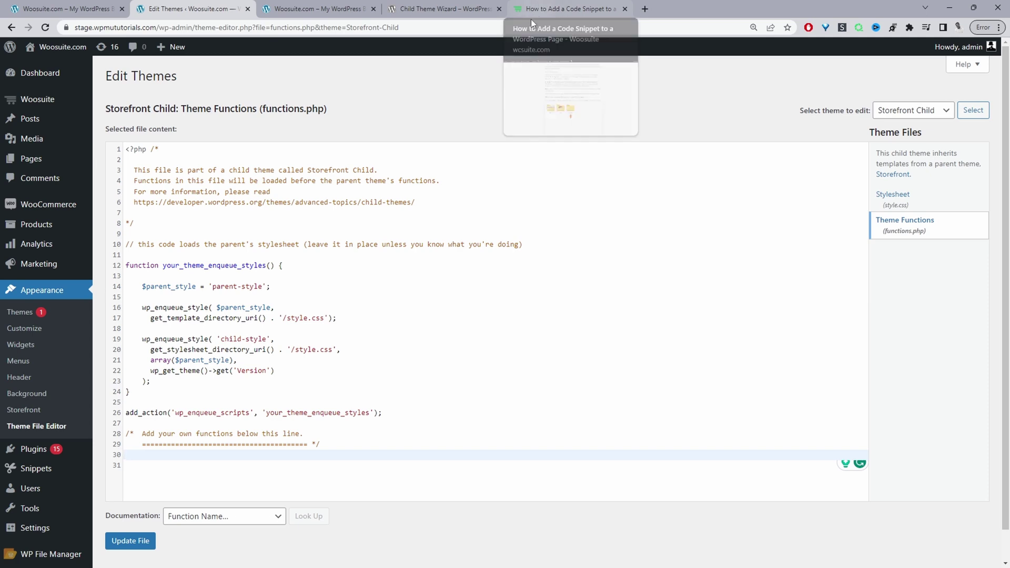
# - Scroll the code snippet tutorial to section 3, Create Your Own Plugin
pyautogui.click(544, 10)
pyautogui.scroll(5, 632, 140)
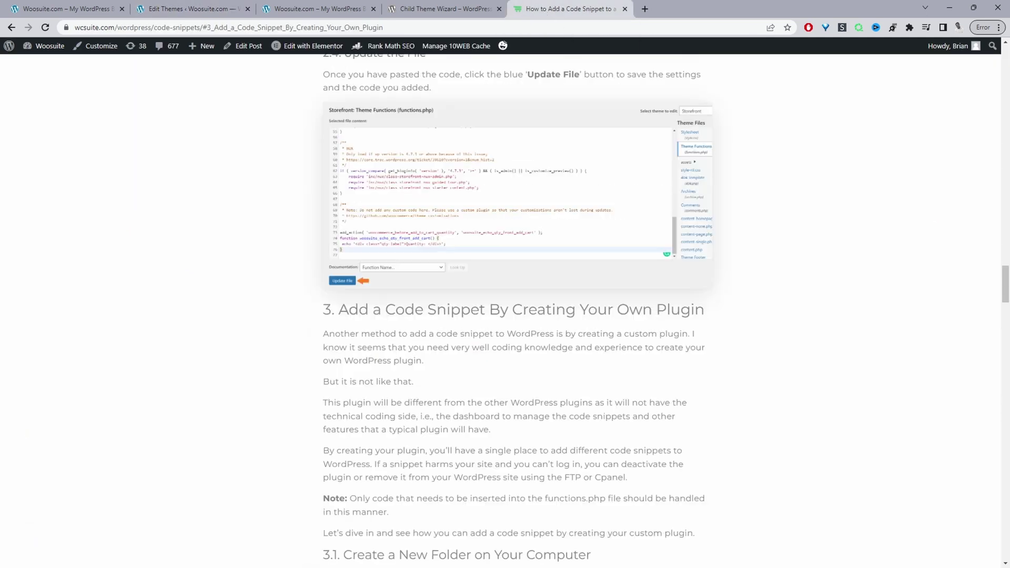
pyautogui.scroll(-4, 657, 149)
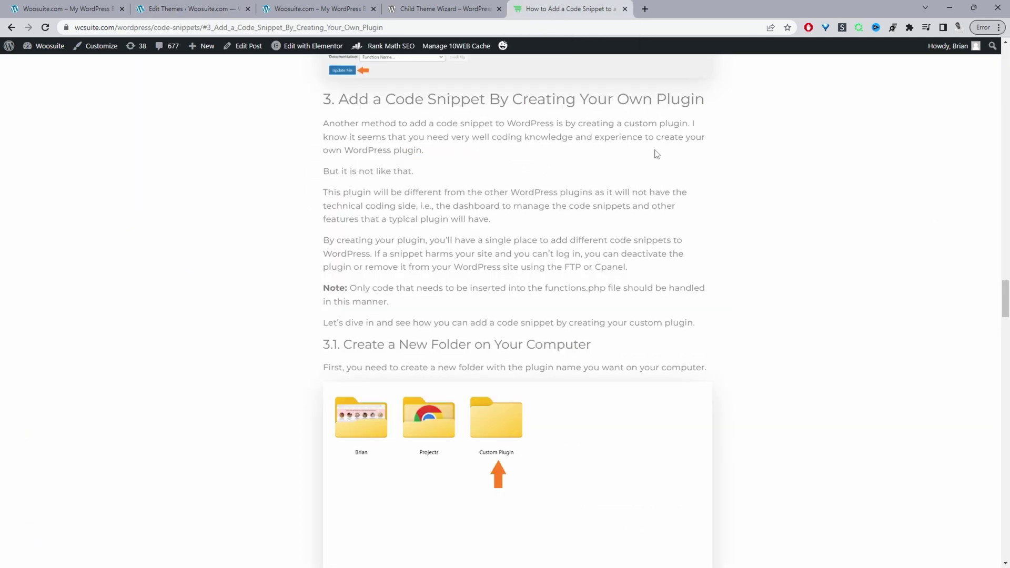
pyautogui.scroll(-3, 655, 158)
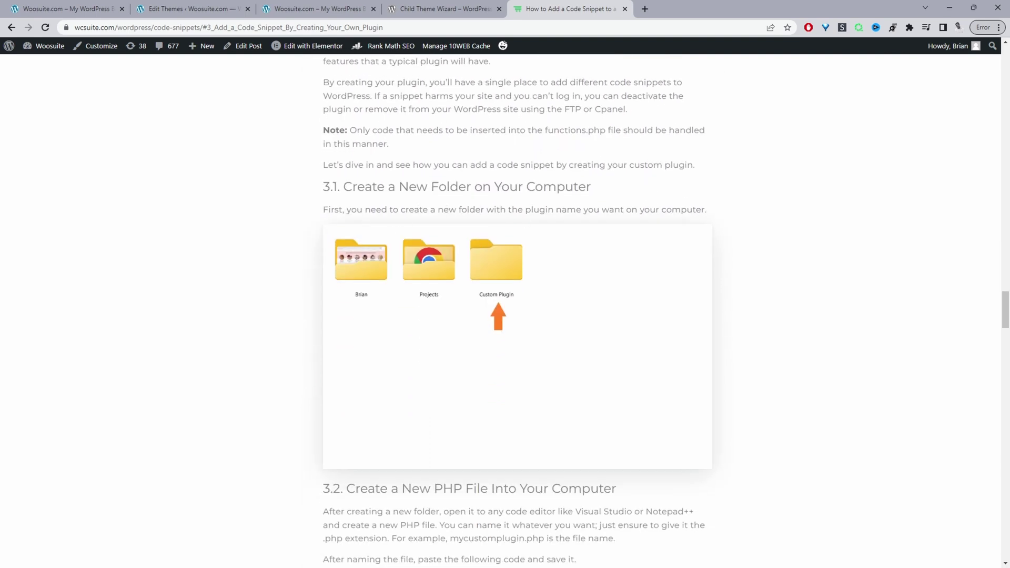
pyautogui.scroll(-20, 599, 212)
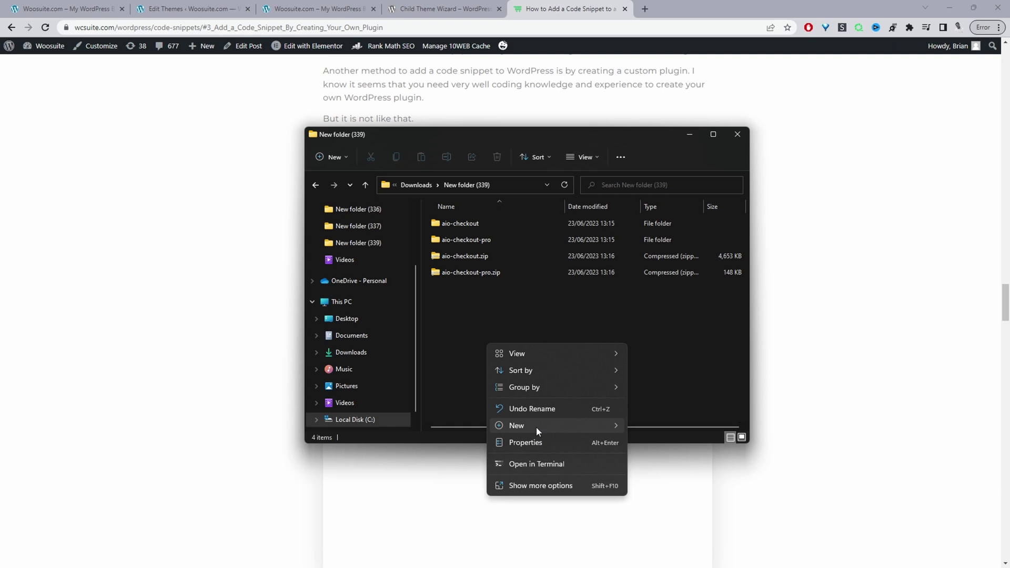
# - Create a new folder named 'custom plugin' inside New folder (339)
pyautogui.moveTo(539, 426)
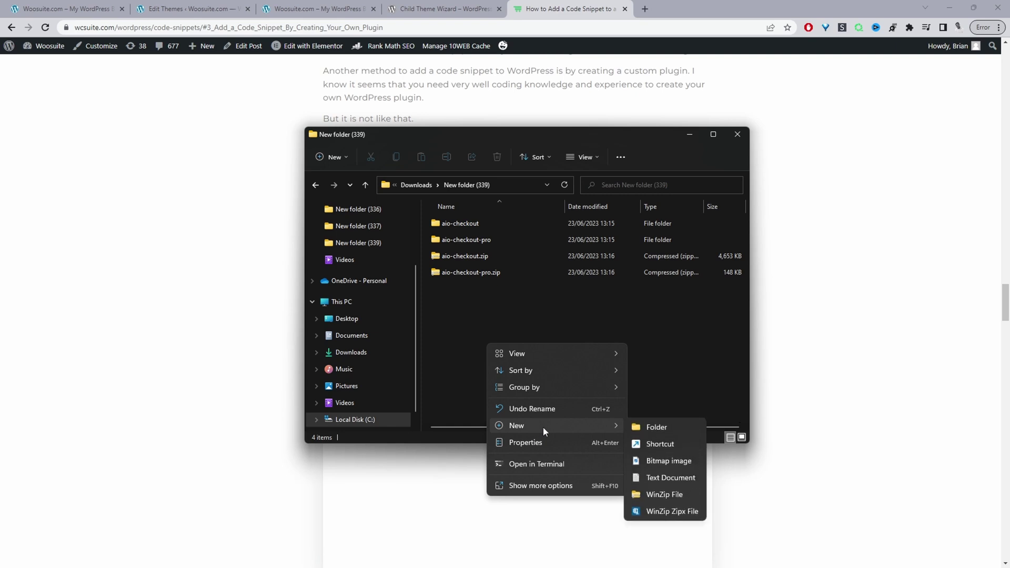
pyautogui.click(683, 428)
pyautogui.write('custom plugin')
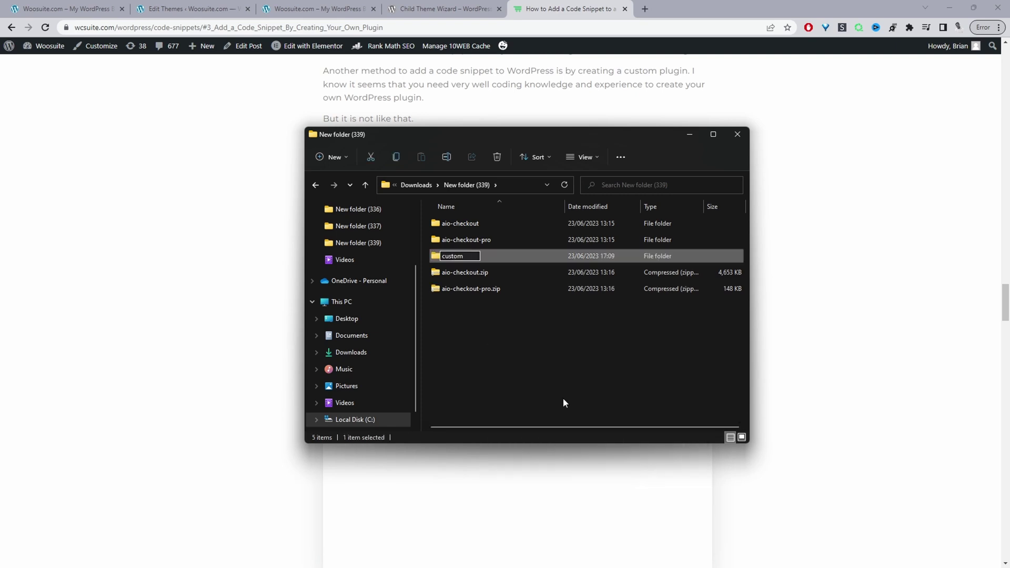
pyautogui.click(599, 378)
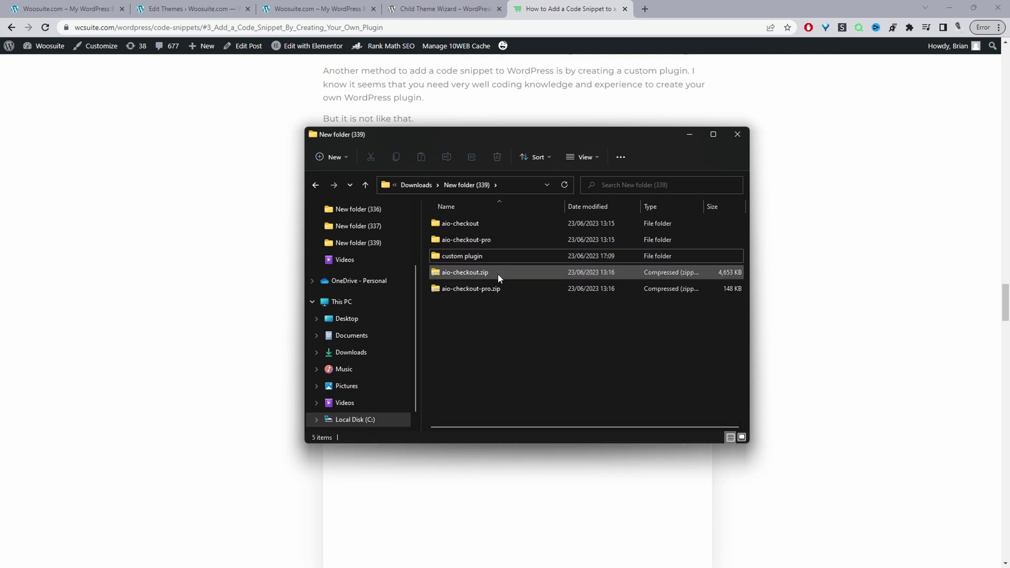
# - Copy the plugin header code from the tutorial article, then return to the folder window
pyautogui.click(819, 270)
pyautogui.scroll(-10, 819, 270)
pyautogui.moveTo(347, 345); pyautogui.dragTo(322, 212)
pyautogui.hotkey('ctrl', 'c')
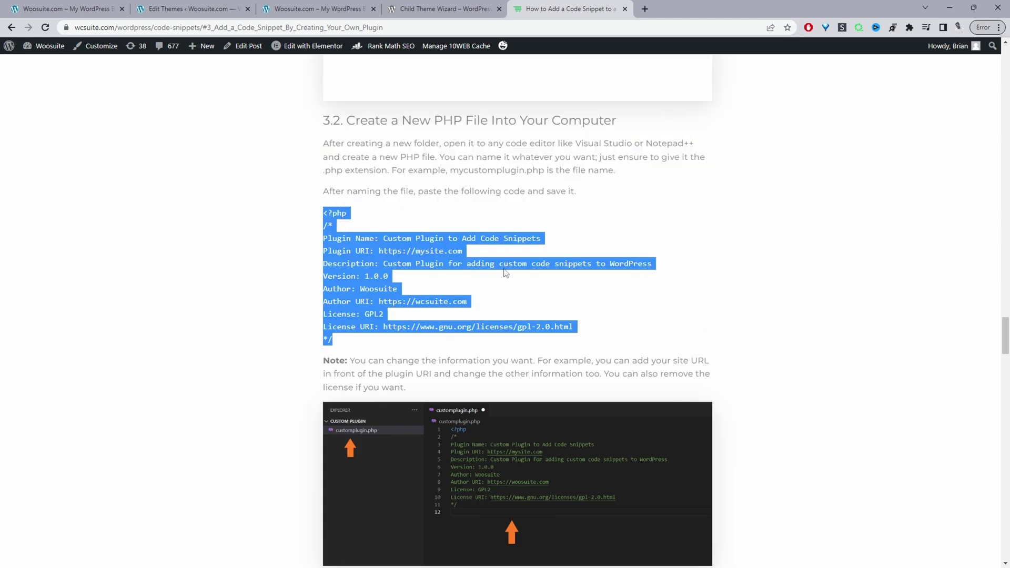
pyautogui.hotkey('alt', 'Tab')
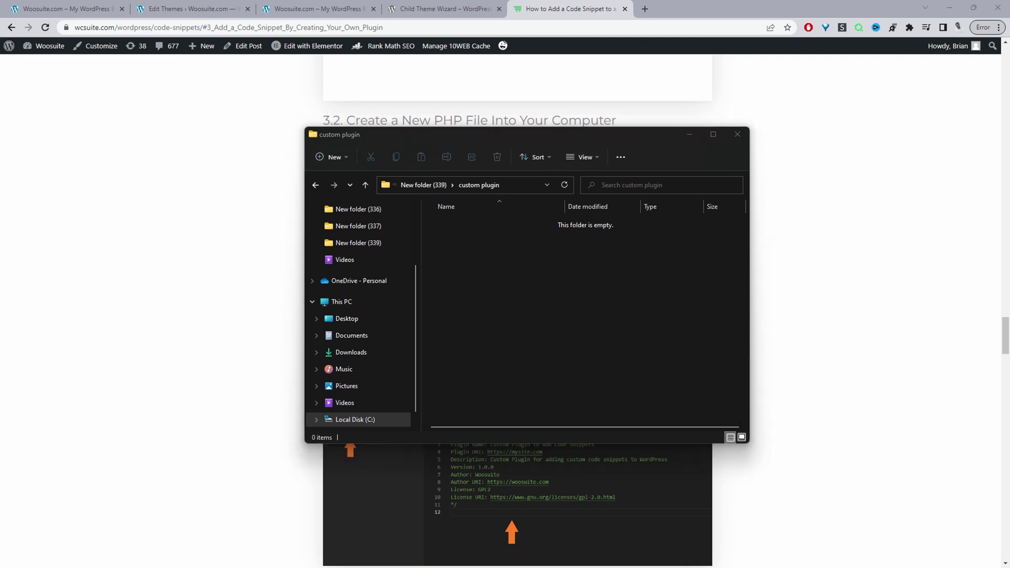
# - Paste the header code into Notepad and save it as customplugin.php in New folder (339) > custom plugin
pyautogui.hotkey('ctrl', 'v')
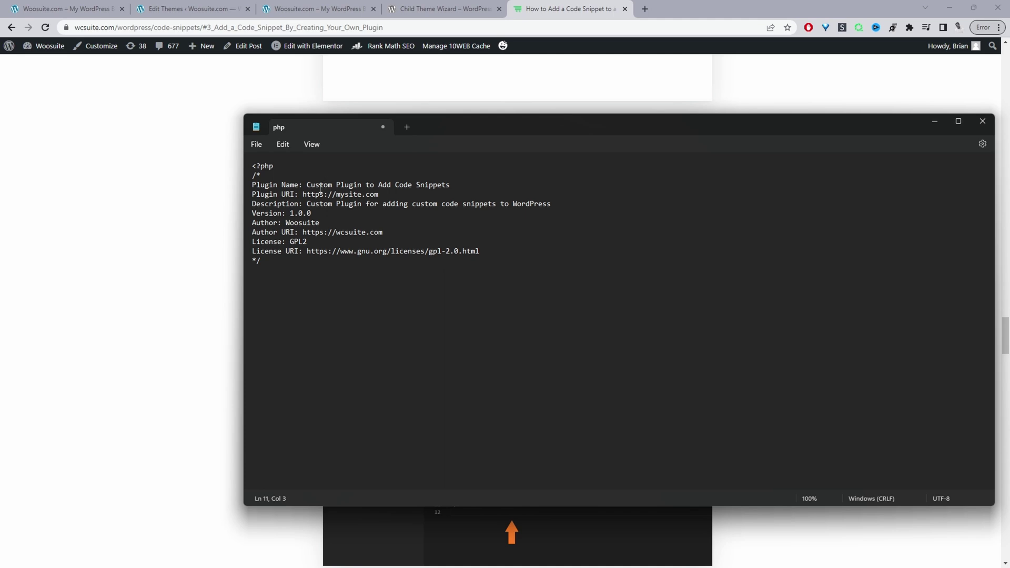
pyautogui.click(256, 144)
pyautogui.click(327, 232)
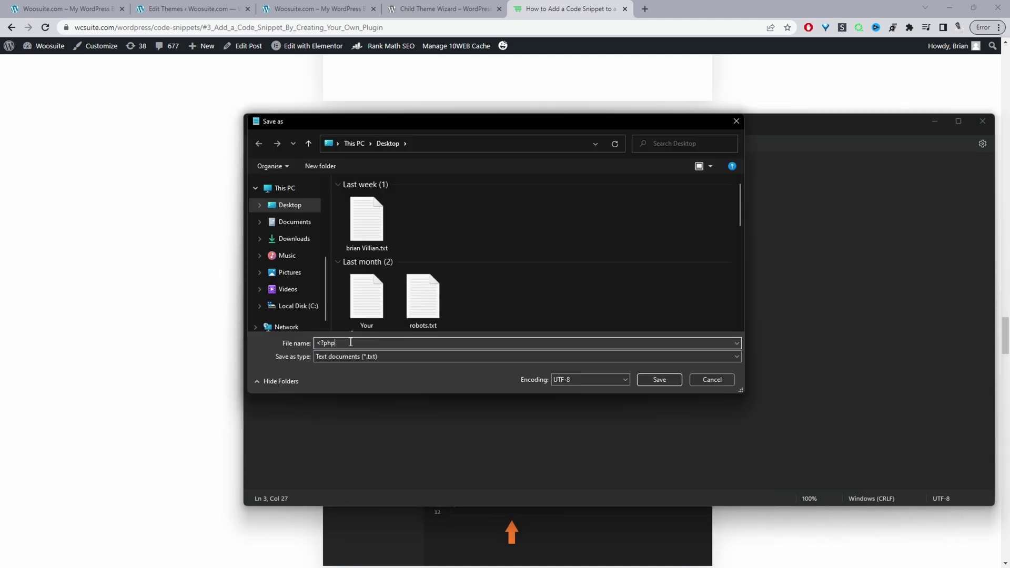
pyautogui.write('cuts')
pyautogui.press('BackSpace')
pyautogui.press('BackSpace')
pyautogui.write('stomplugin.')
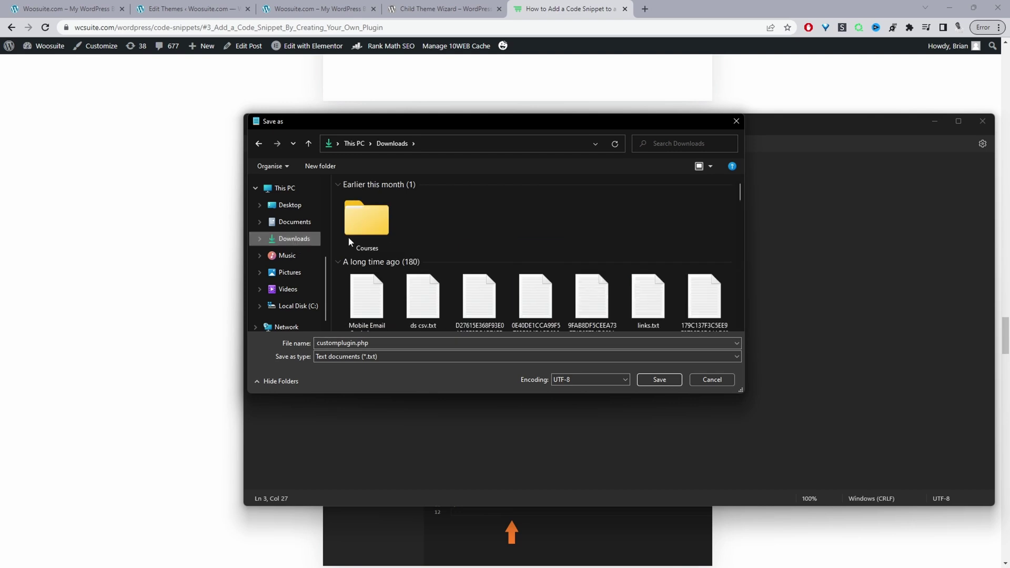
pyautogui.doubleClick(387, 234)
pyautogui.click(372, 237)
pyautogui.doubleClick(371, 235)
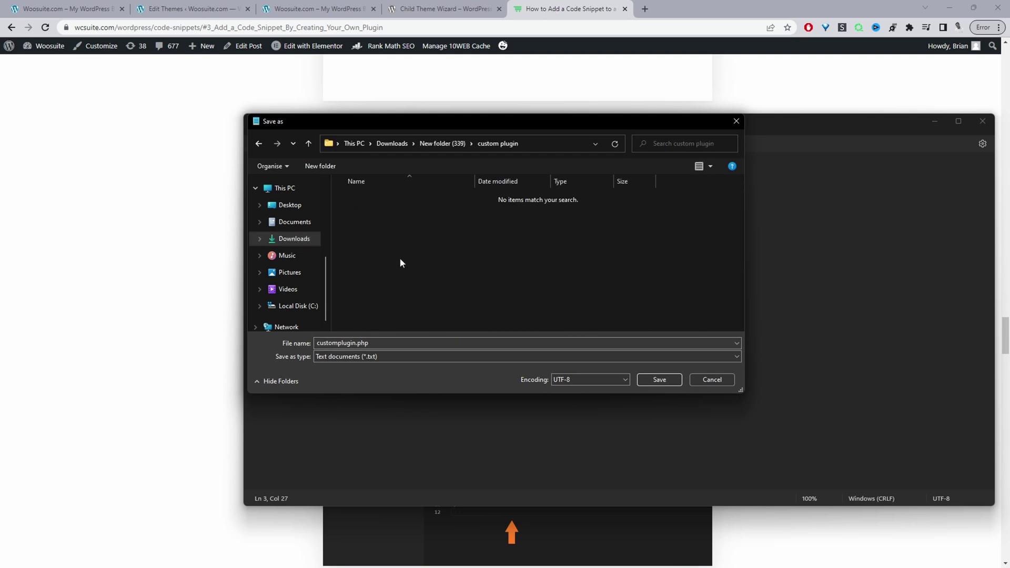
pyautogui.click(660, 380)
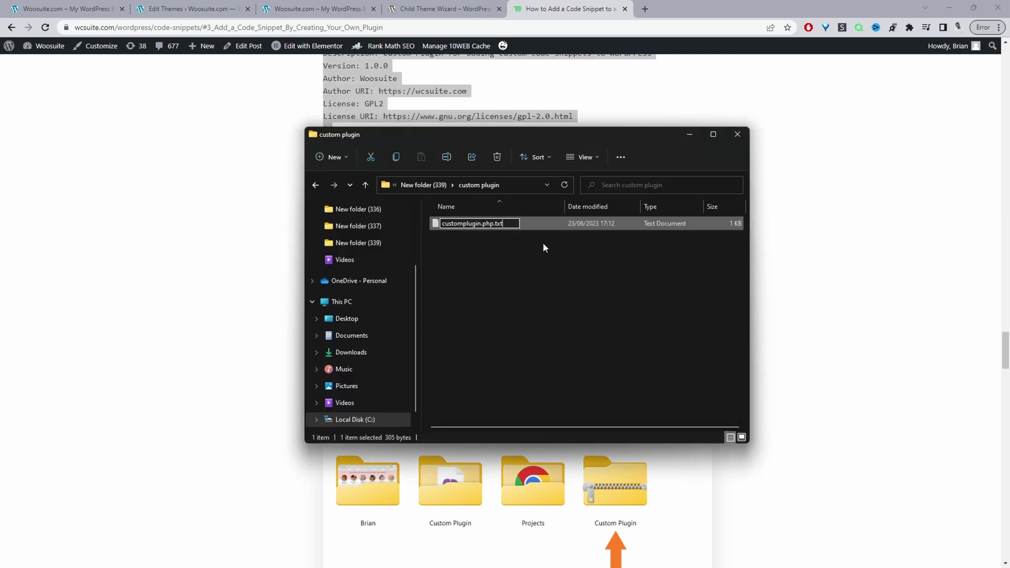
# - Rename the file to customplugin.php by removing .txt, confirming the extension change
pyautogui.press('BackSpace')
pyautogui.press('BackSpace')
pyautogui.press('BackSpace')
pyautogui.press('BackSpace')
pyautogui.press('Return')
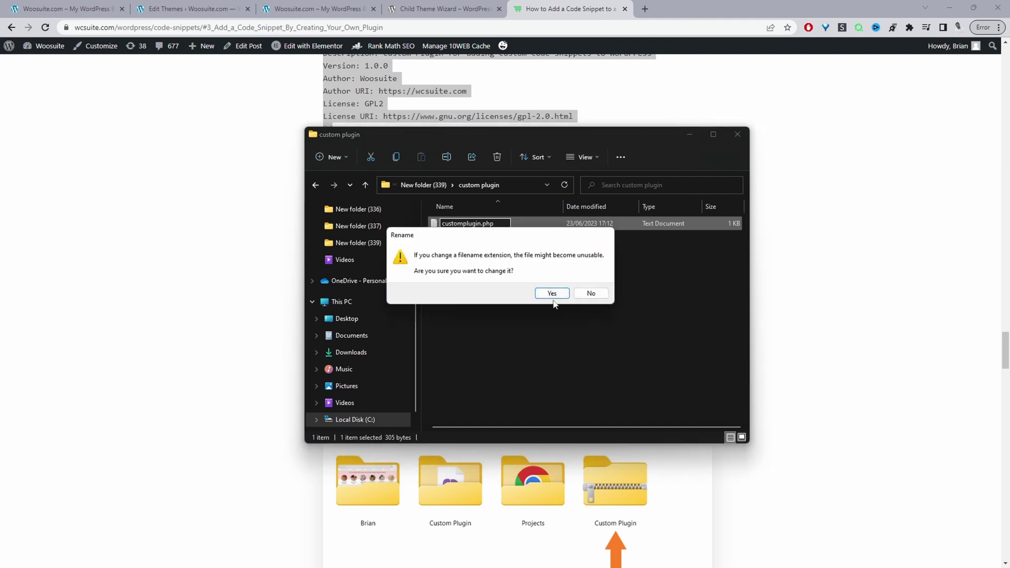
pyautogui.click(552, 293)
# - Compress the custom plugin folder into custom plugin.zip
pyautogui.hotkey('alt', 'Up')
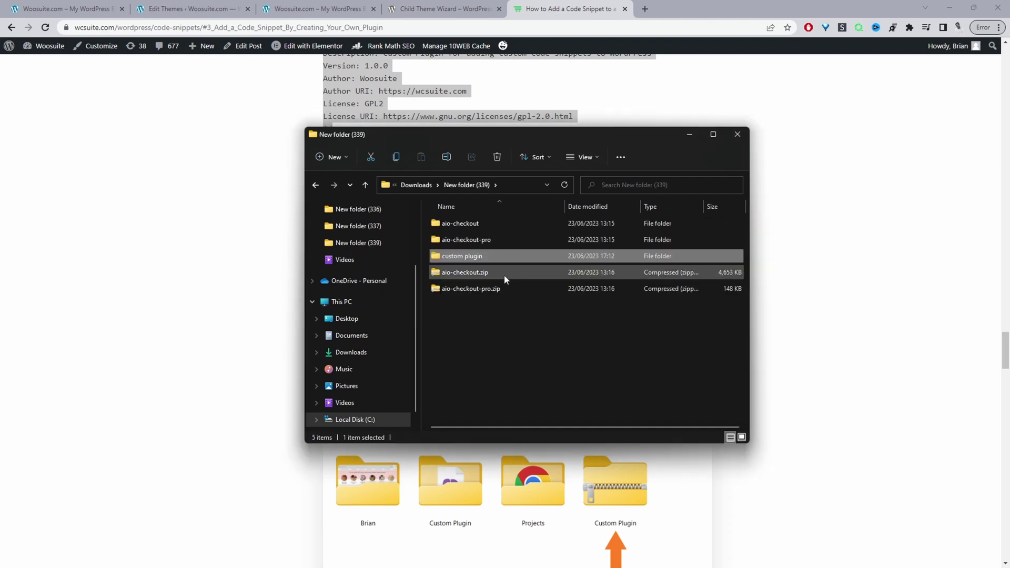
pyautogui.rightClick(456, 261)
pyautogui.click(535, 368)
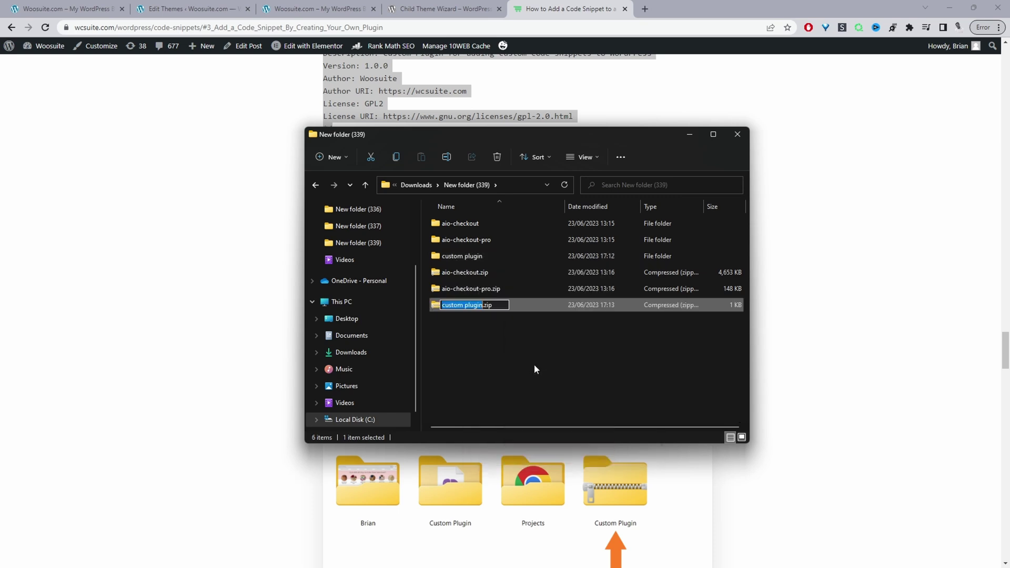
pyautogui.click(188, 9)
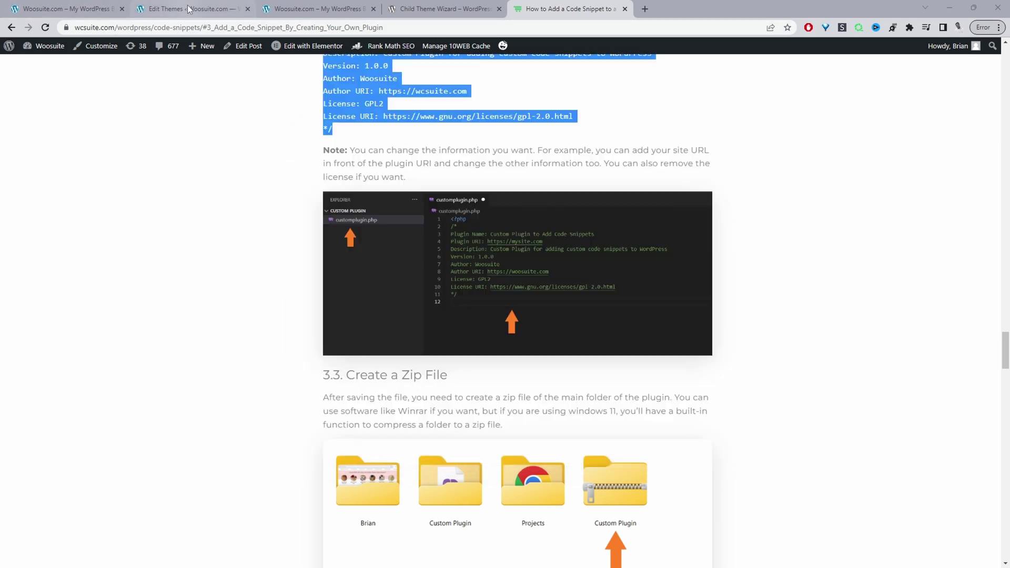
# - Upload custom plugin.zip under Plugins > Add New, install it, and activate Custom Plugin to Add Code Snippets
pyautogui.click(178, 14)
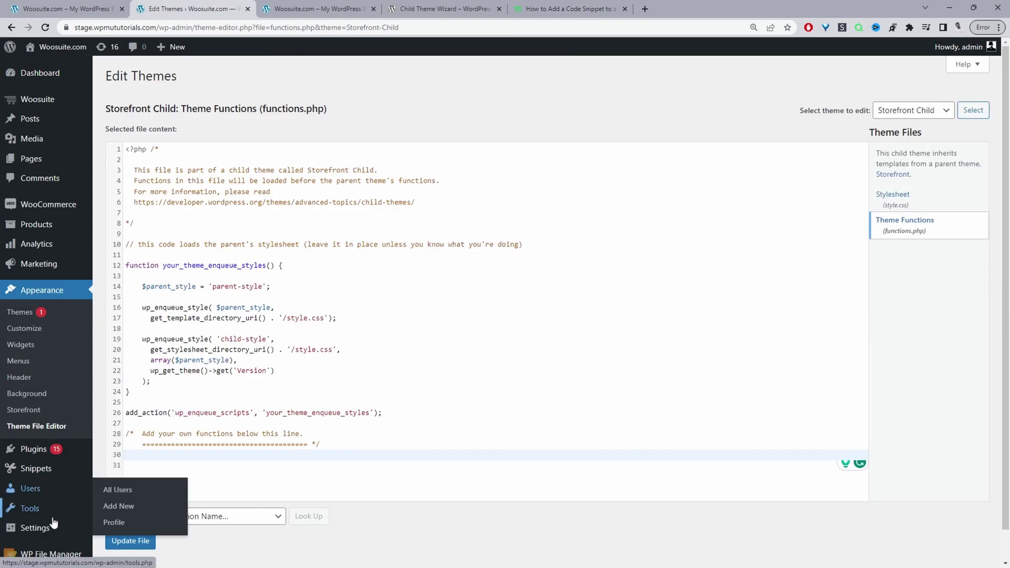
pyautogui.click(135, 477)
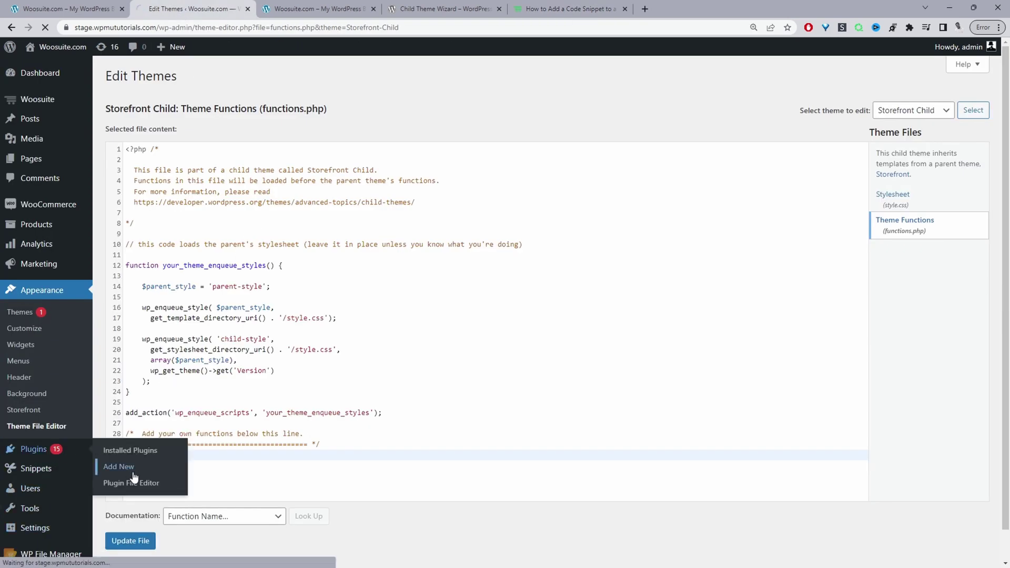
pyautogui.click(209, 76)
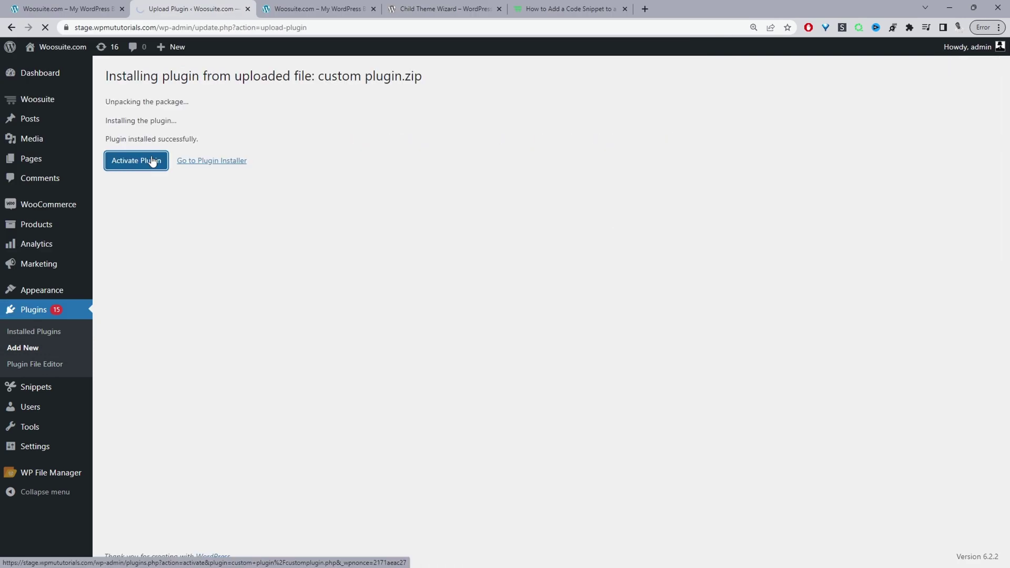
pyautogui.click(151, 160)
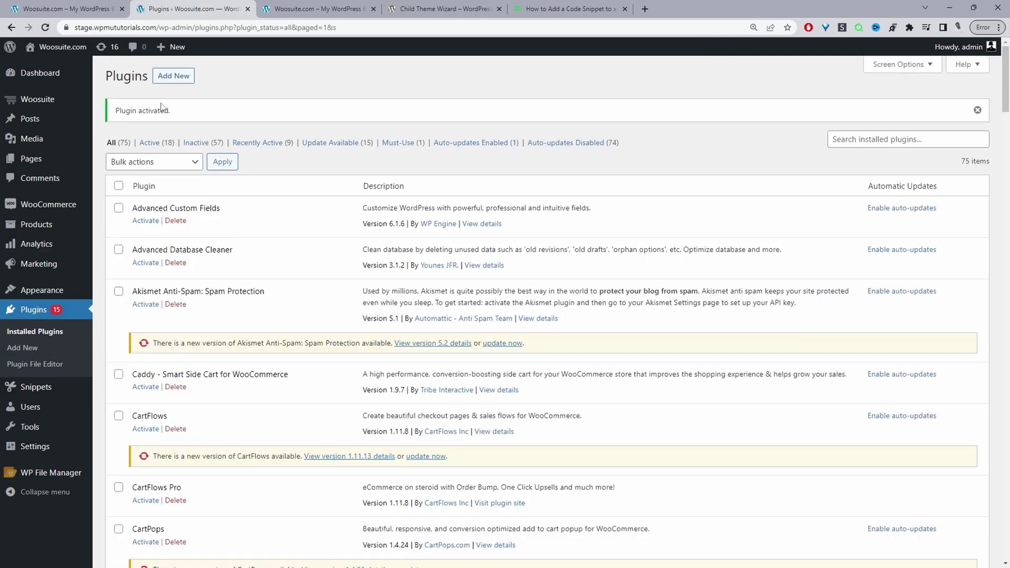
pyautogui.scroll(-4, 259, 363)
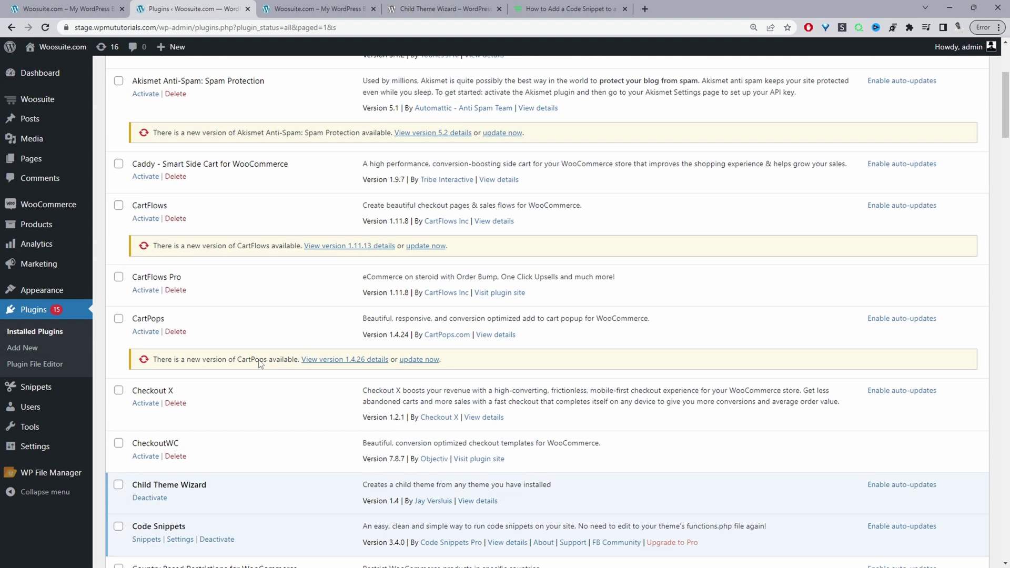
pyautogui.scroll(-6, 259, 363)
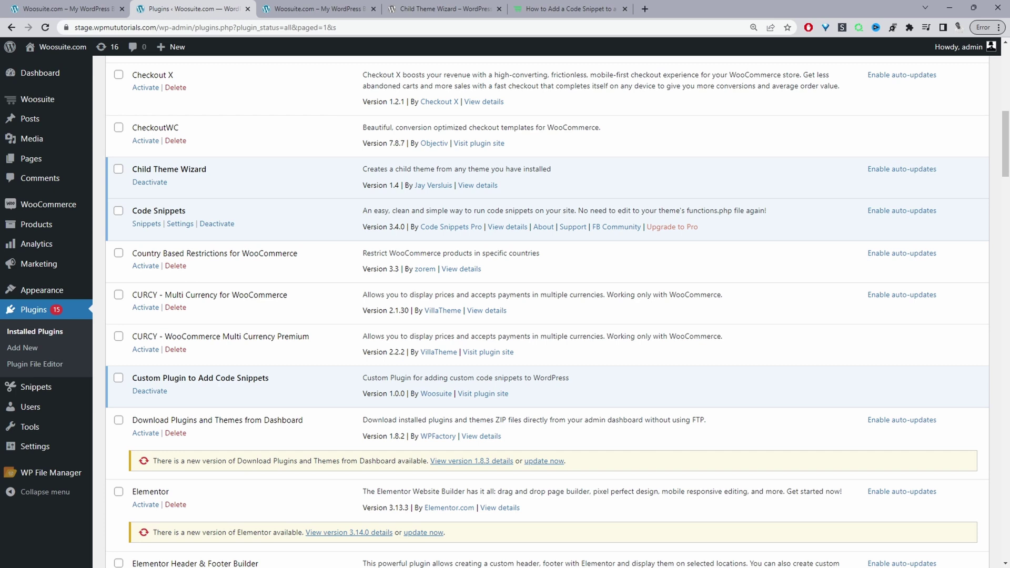
# - Load Custom Plugin to Add Code Snippets in the Plugin File Editor and add blank lines after the header's */
pyautogui.click(43, 370)
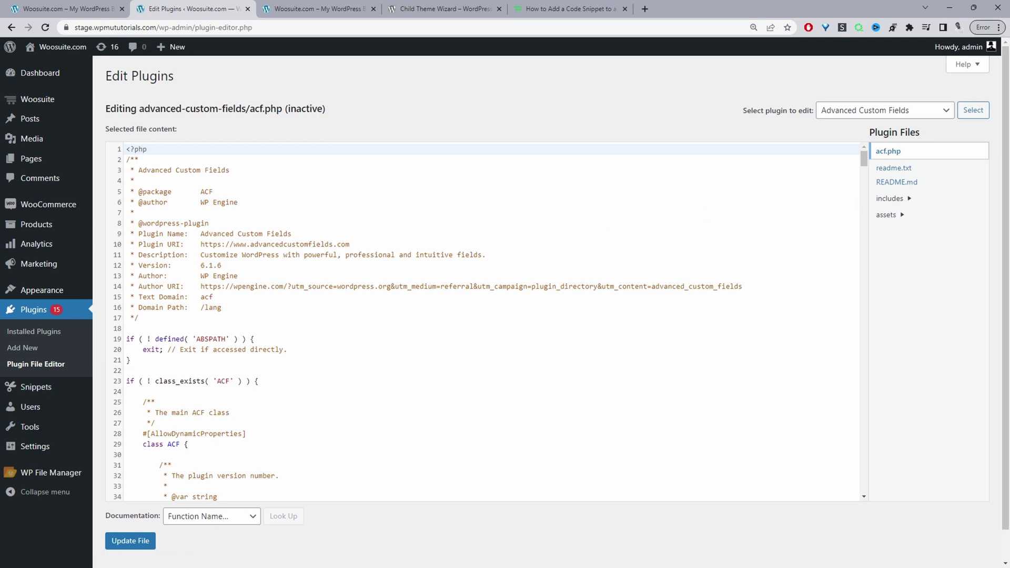
pyautogui.click(887, 116)
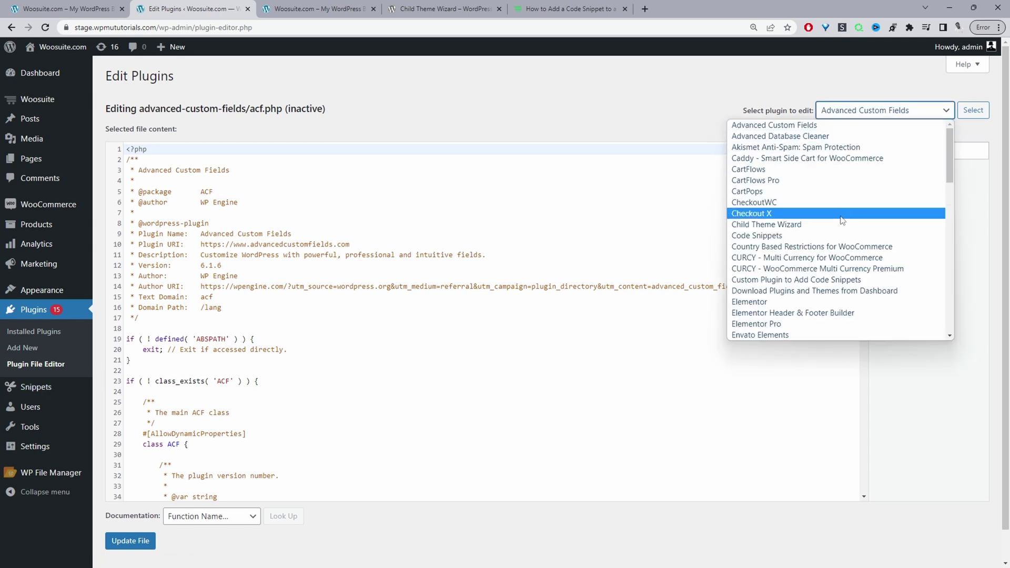
pyautogui.click(781, 279)
pyautogui.click(973, 110)
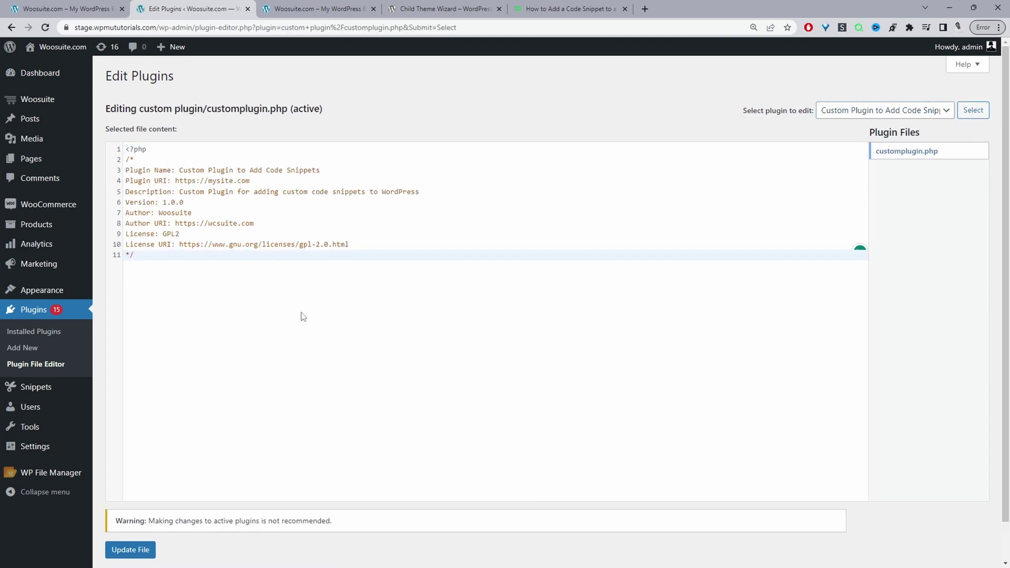
pyautogui.press('Return')
pyautogui.press('Return')
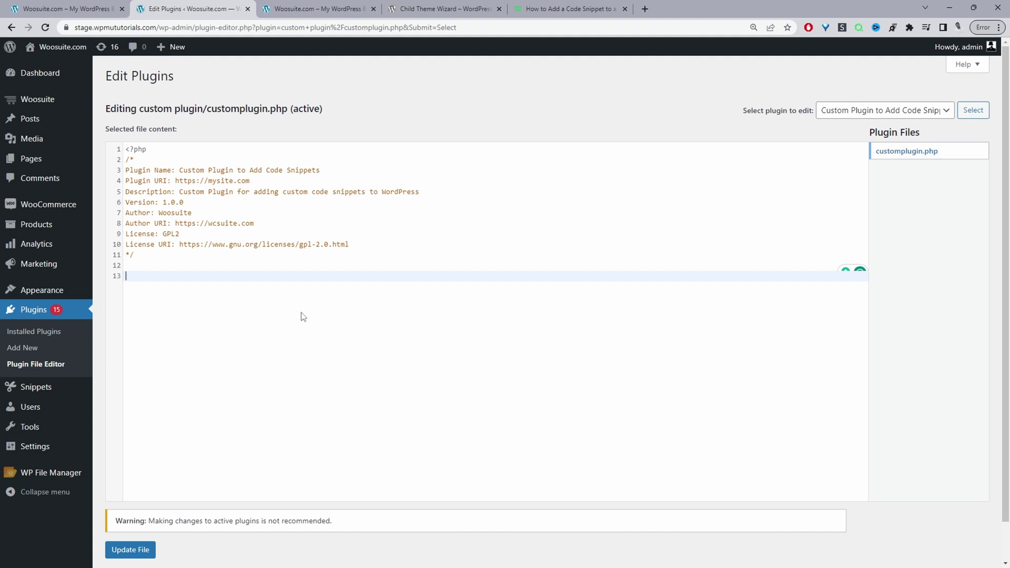